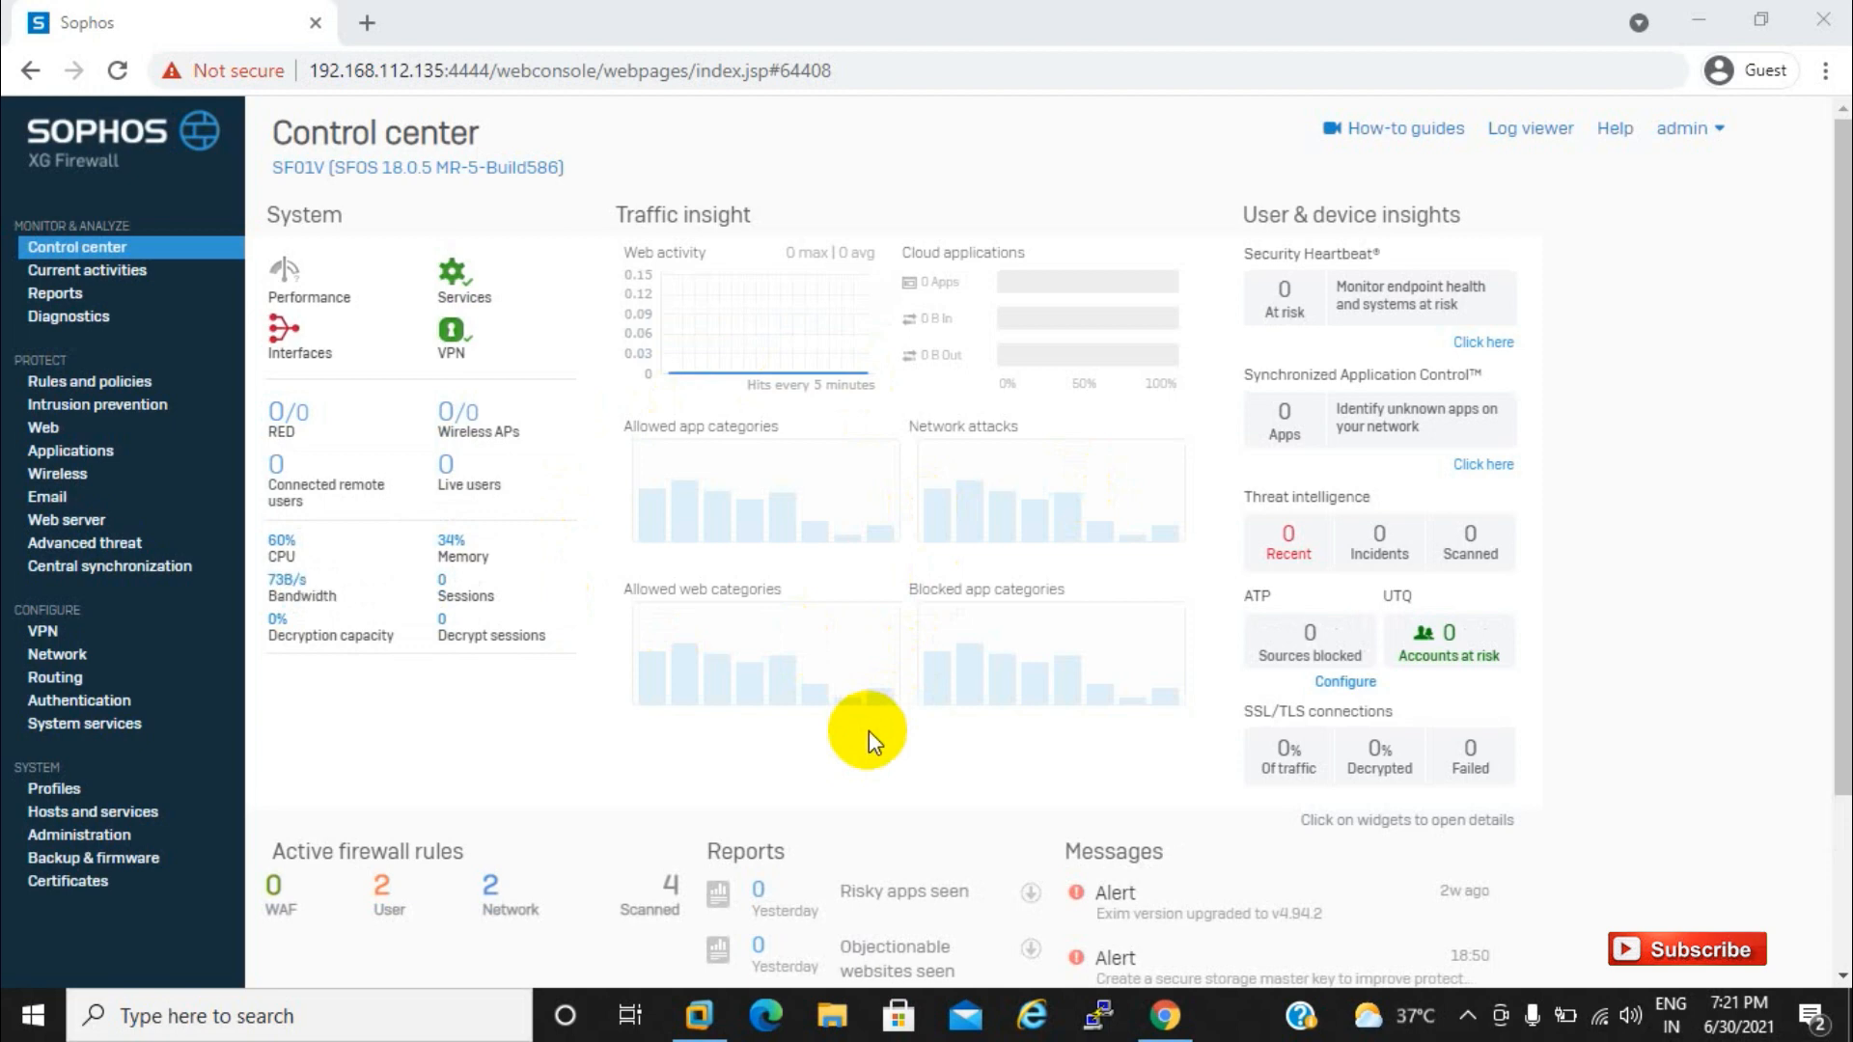
# Step: Start a new IPv4 firewall rule under Rules and policies and name it "Test HR Rule"
pyautogui.click(90, 386)
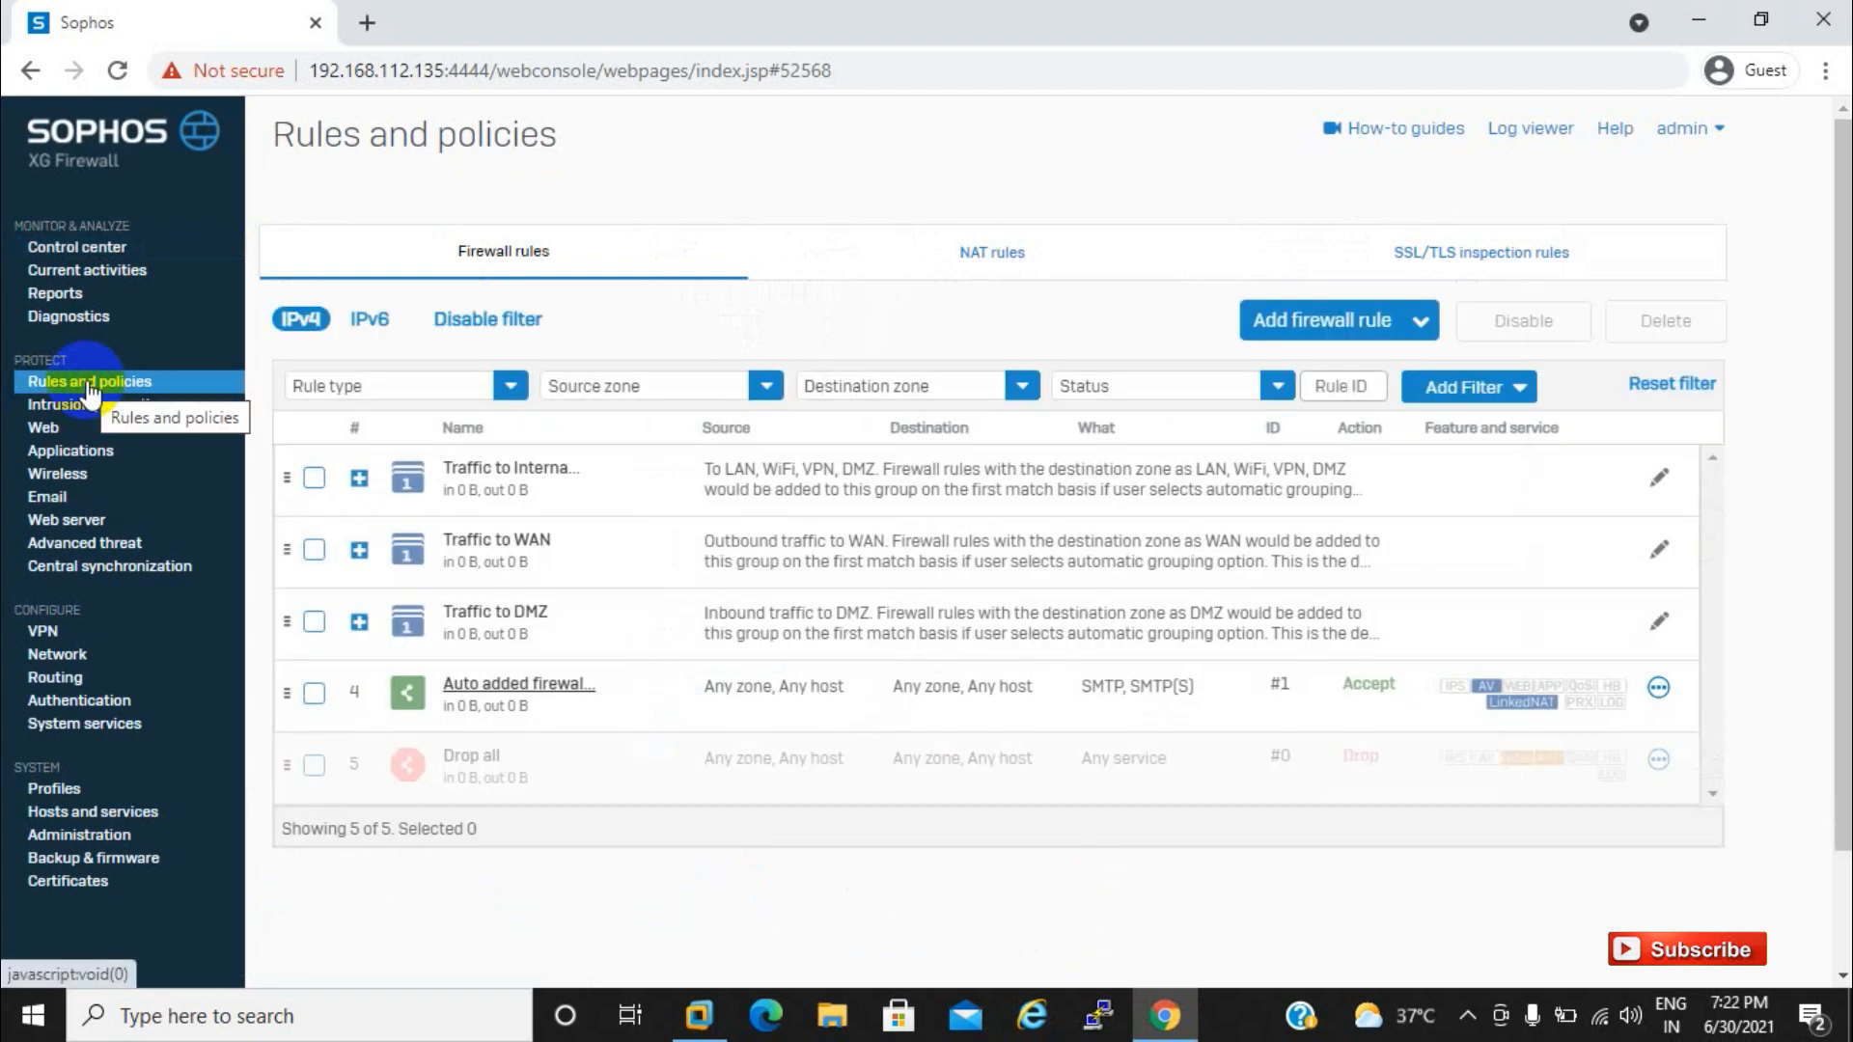
pyautogui.click(1310, 326)
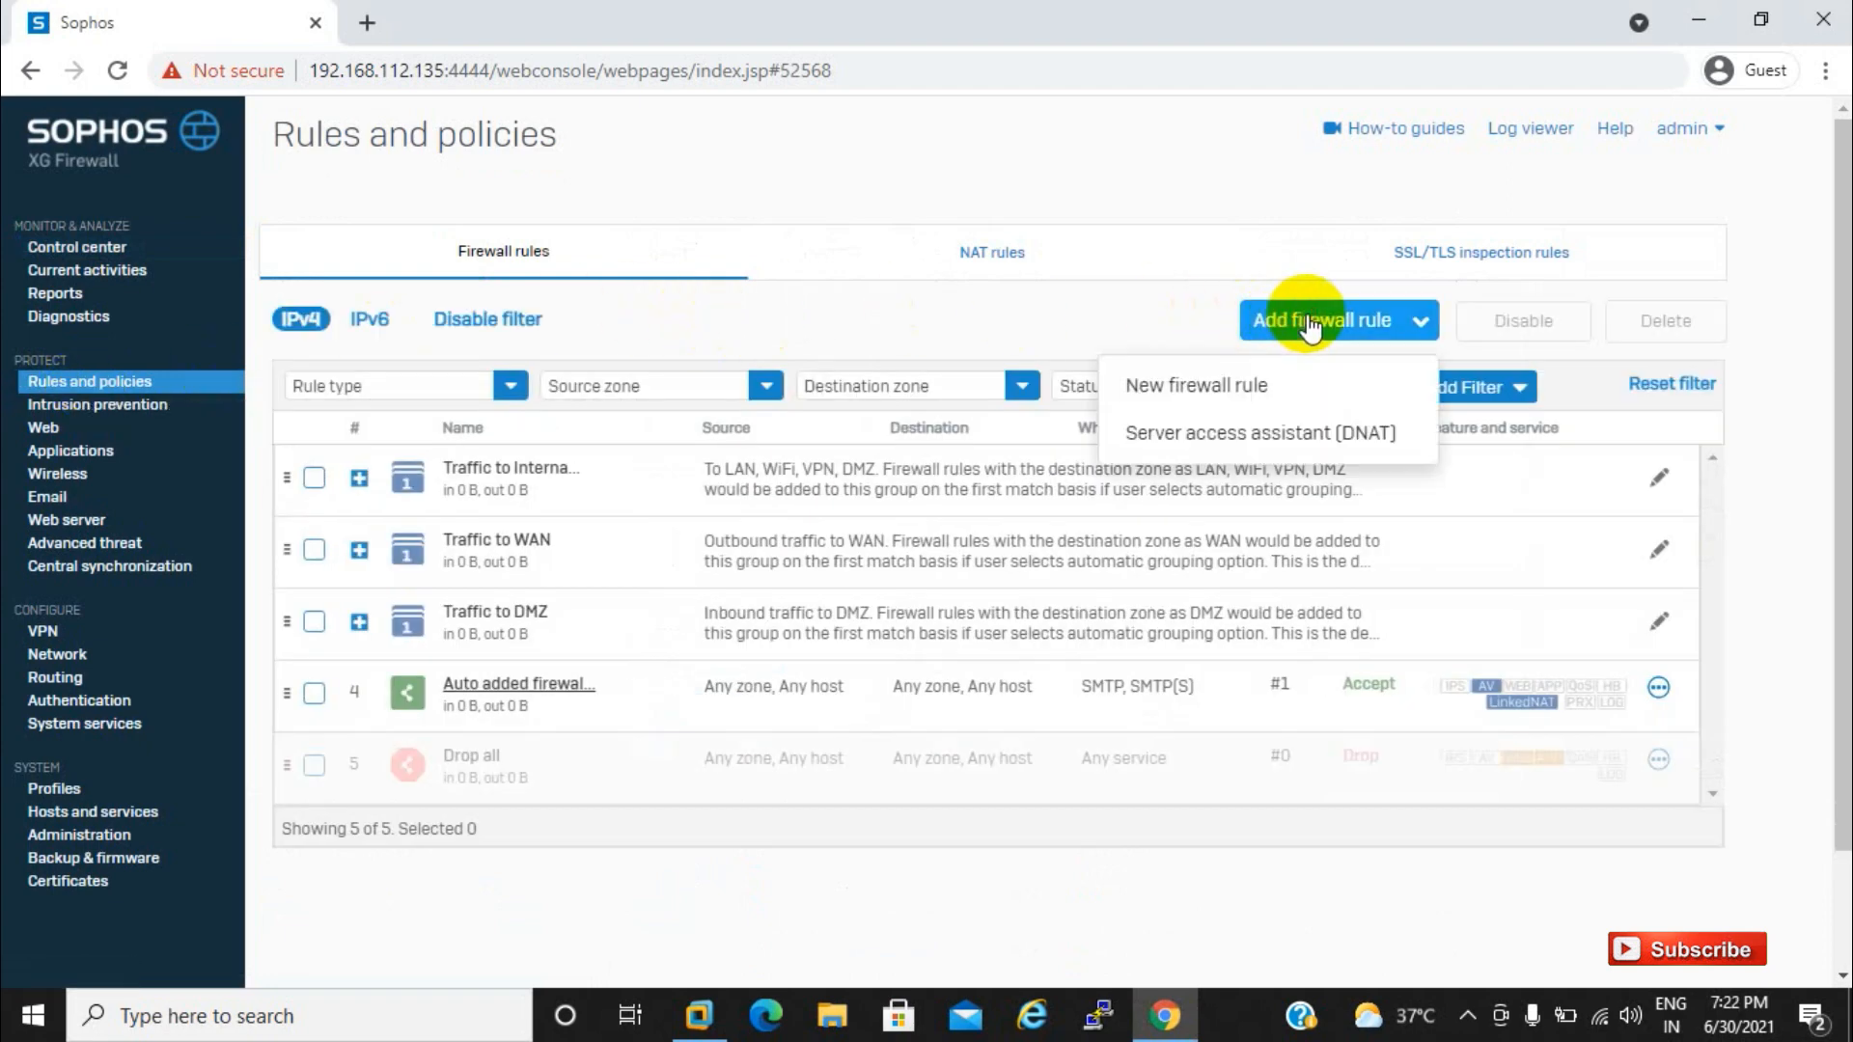
pyautogui.click(1228, 391)
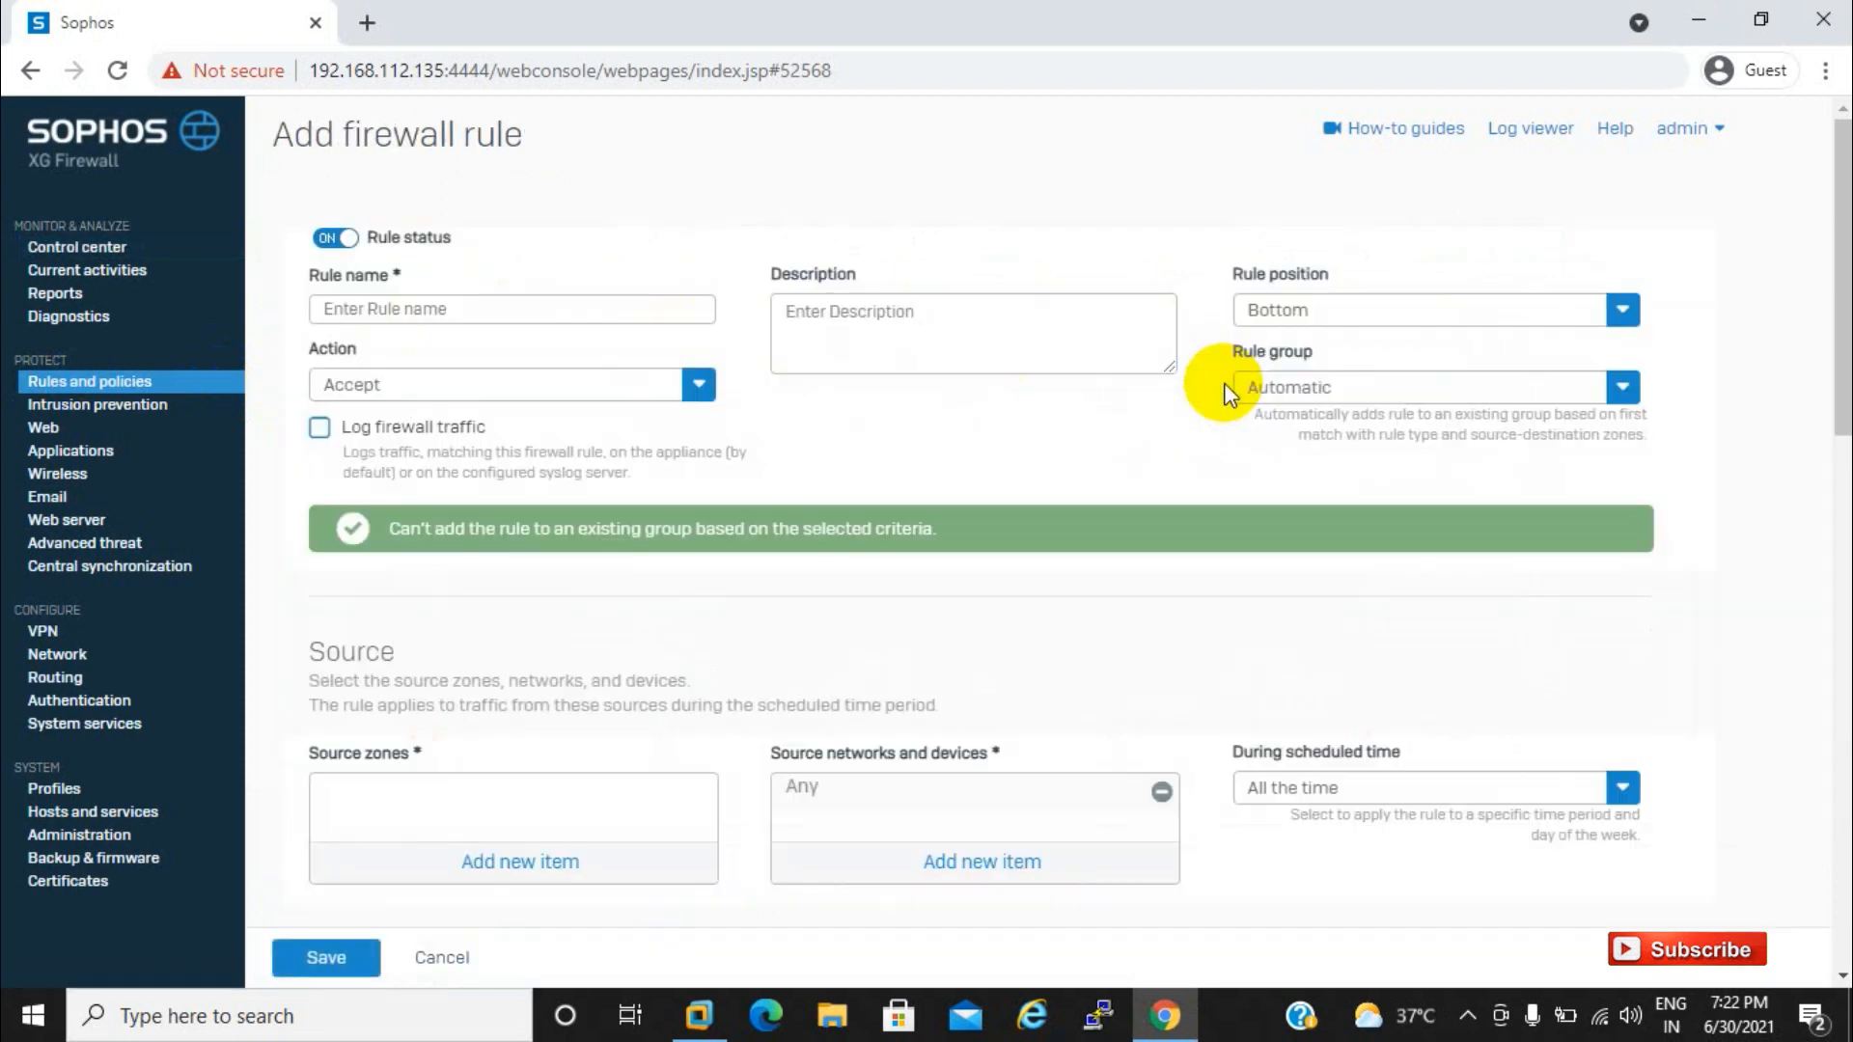
pyautogui.click(502, 310)
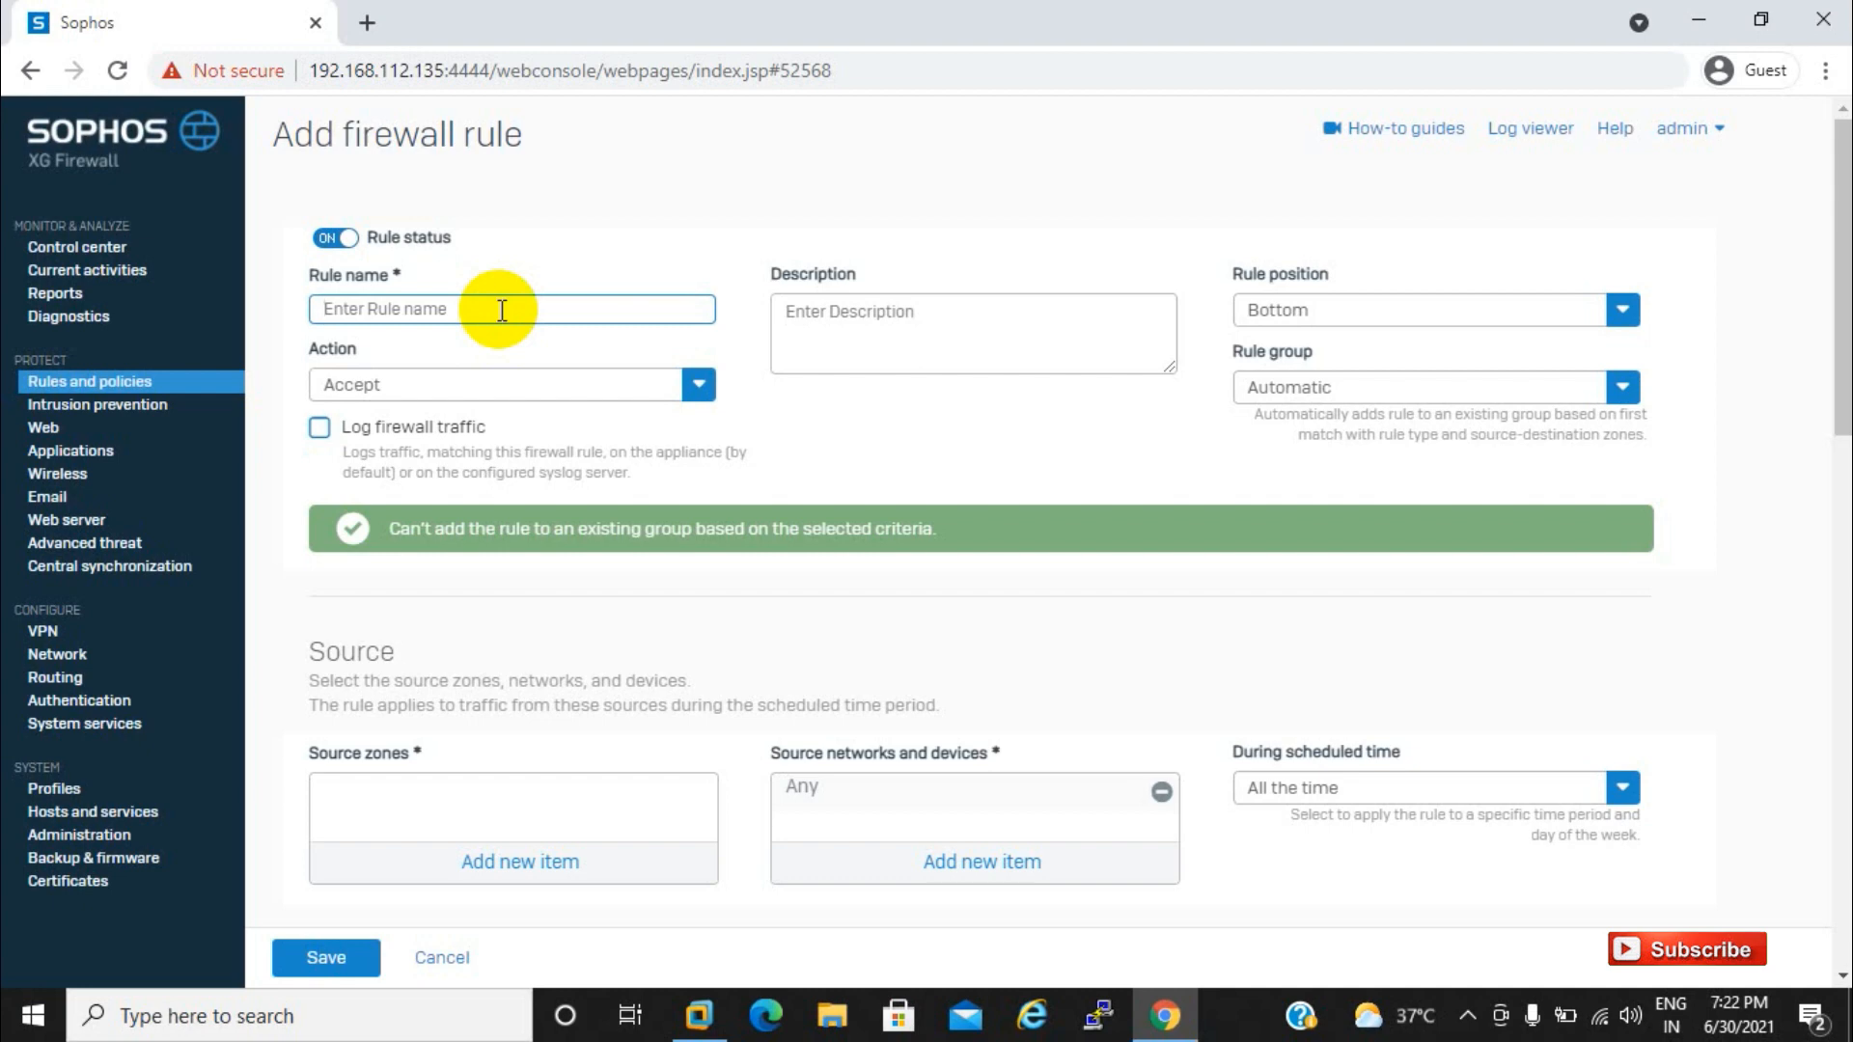
pyautogui.write('Test HR Rule')
# Step: Set the rule position to Top and the rule group to None, and enable logging of firewall traffic
pyautogui.click(1334, 309)
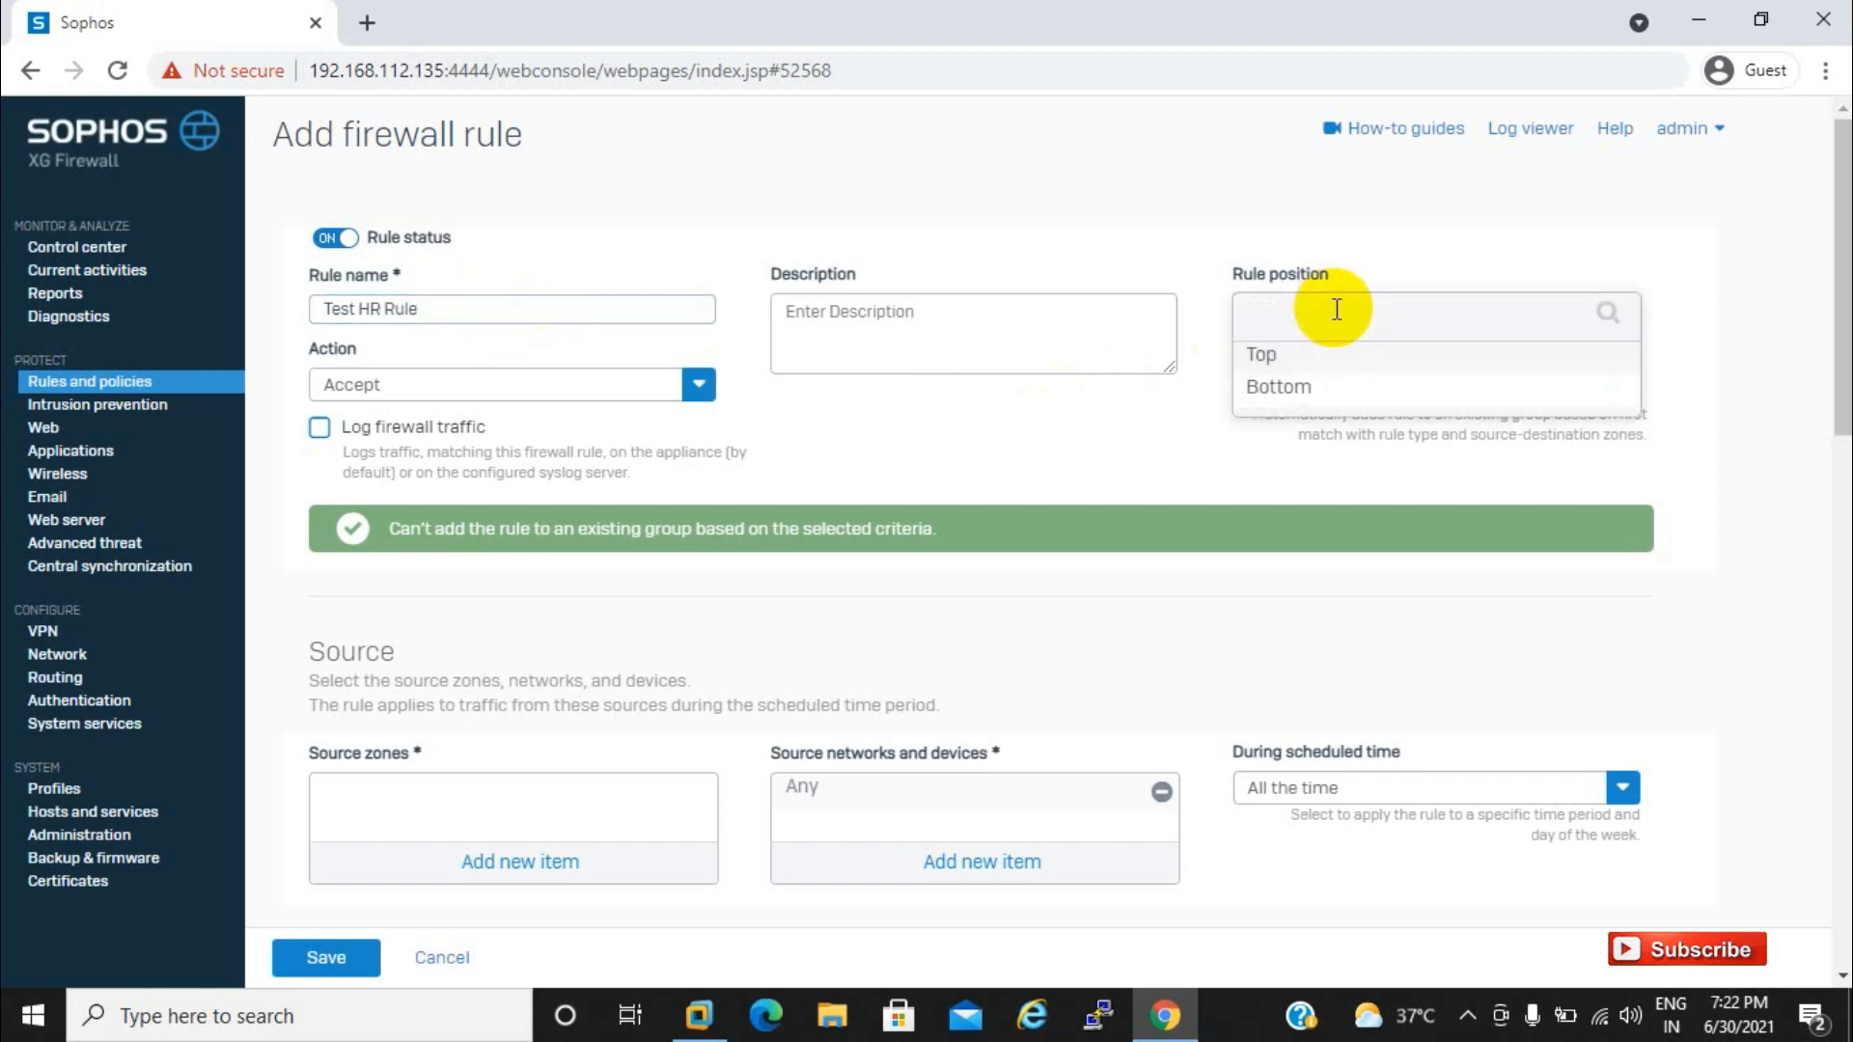
pyautogui.click(1277, 357)
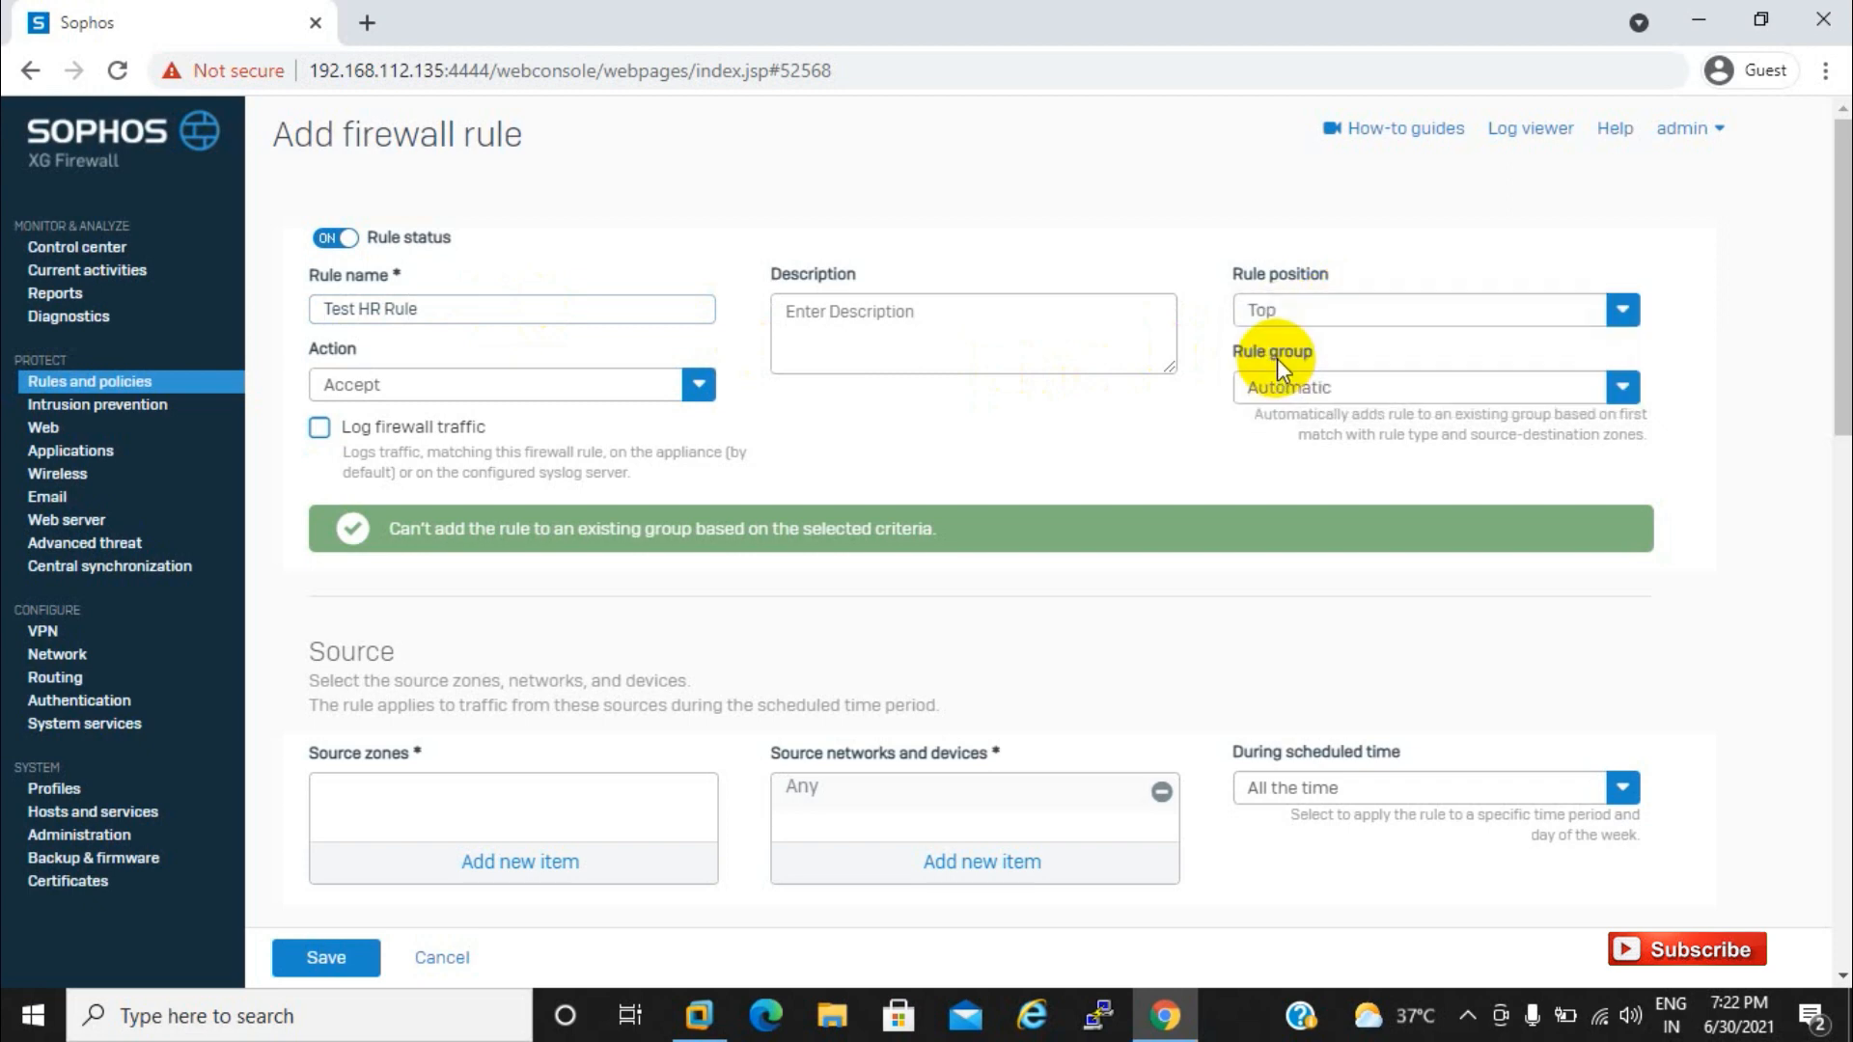
pyautogui.click(1319, 387)
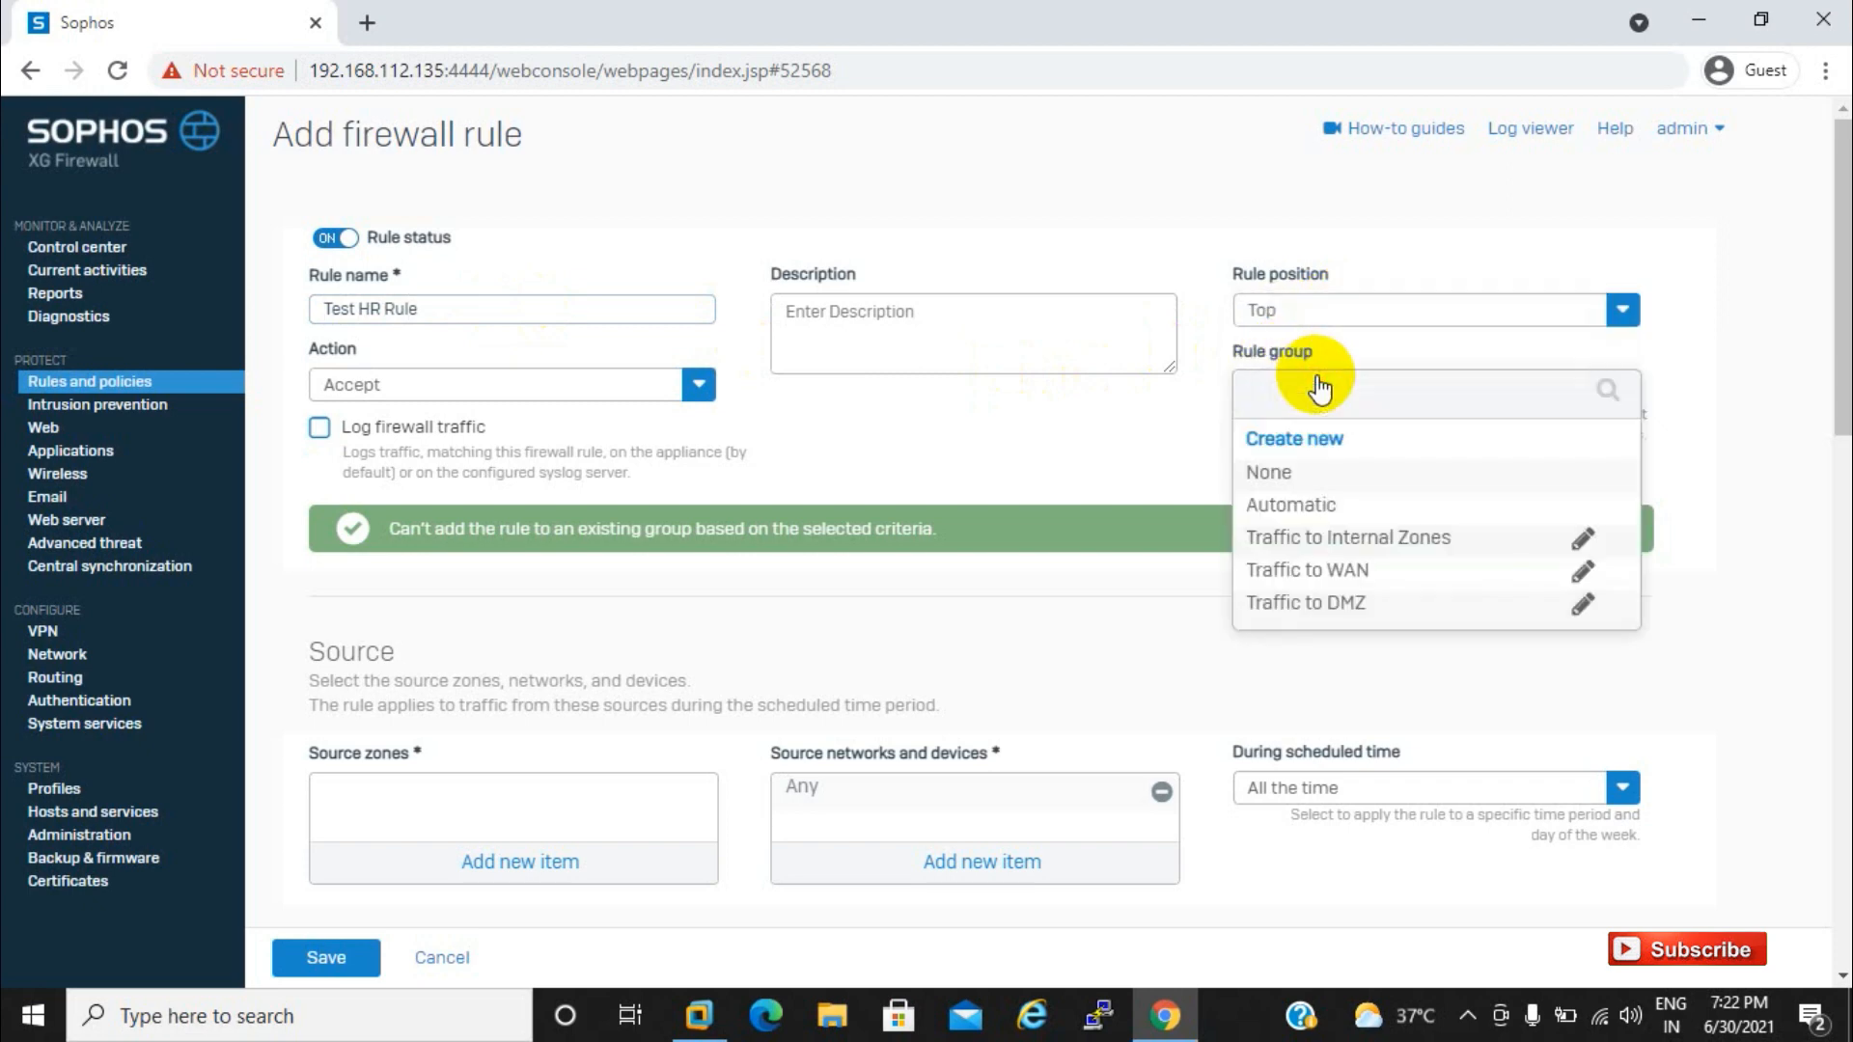
pyautogui.click(1289, 466)
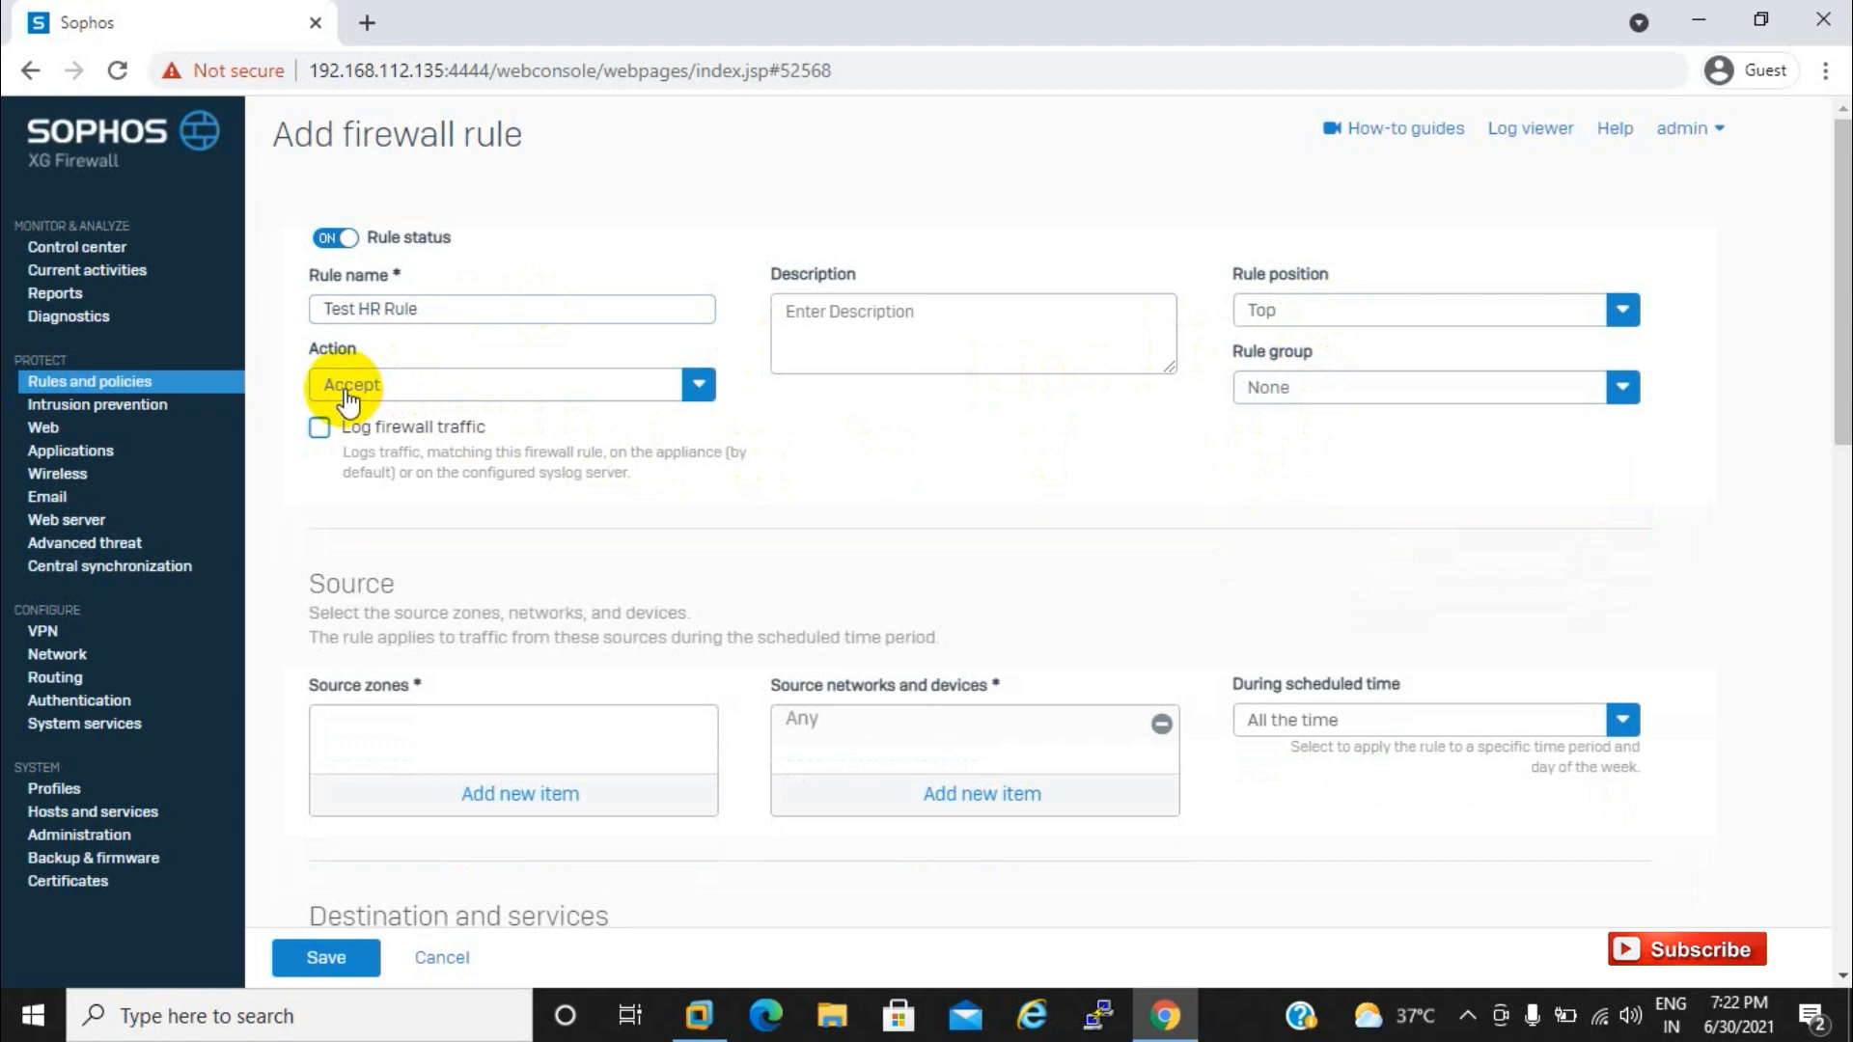
pyautogui.click(309, 434)
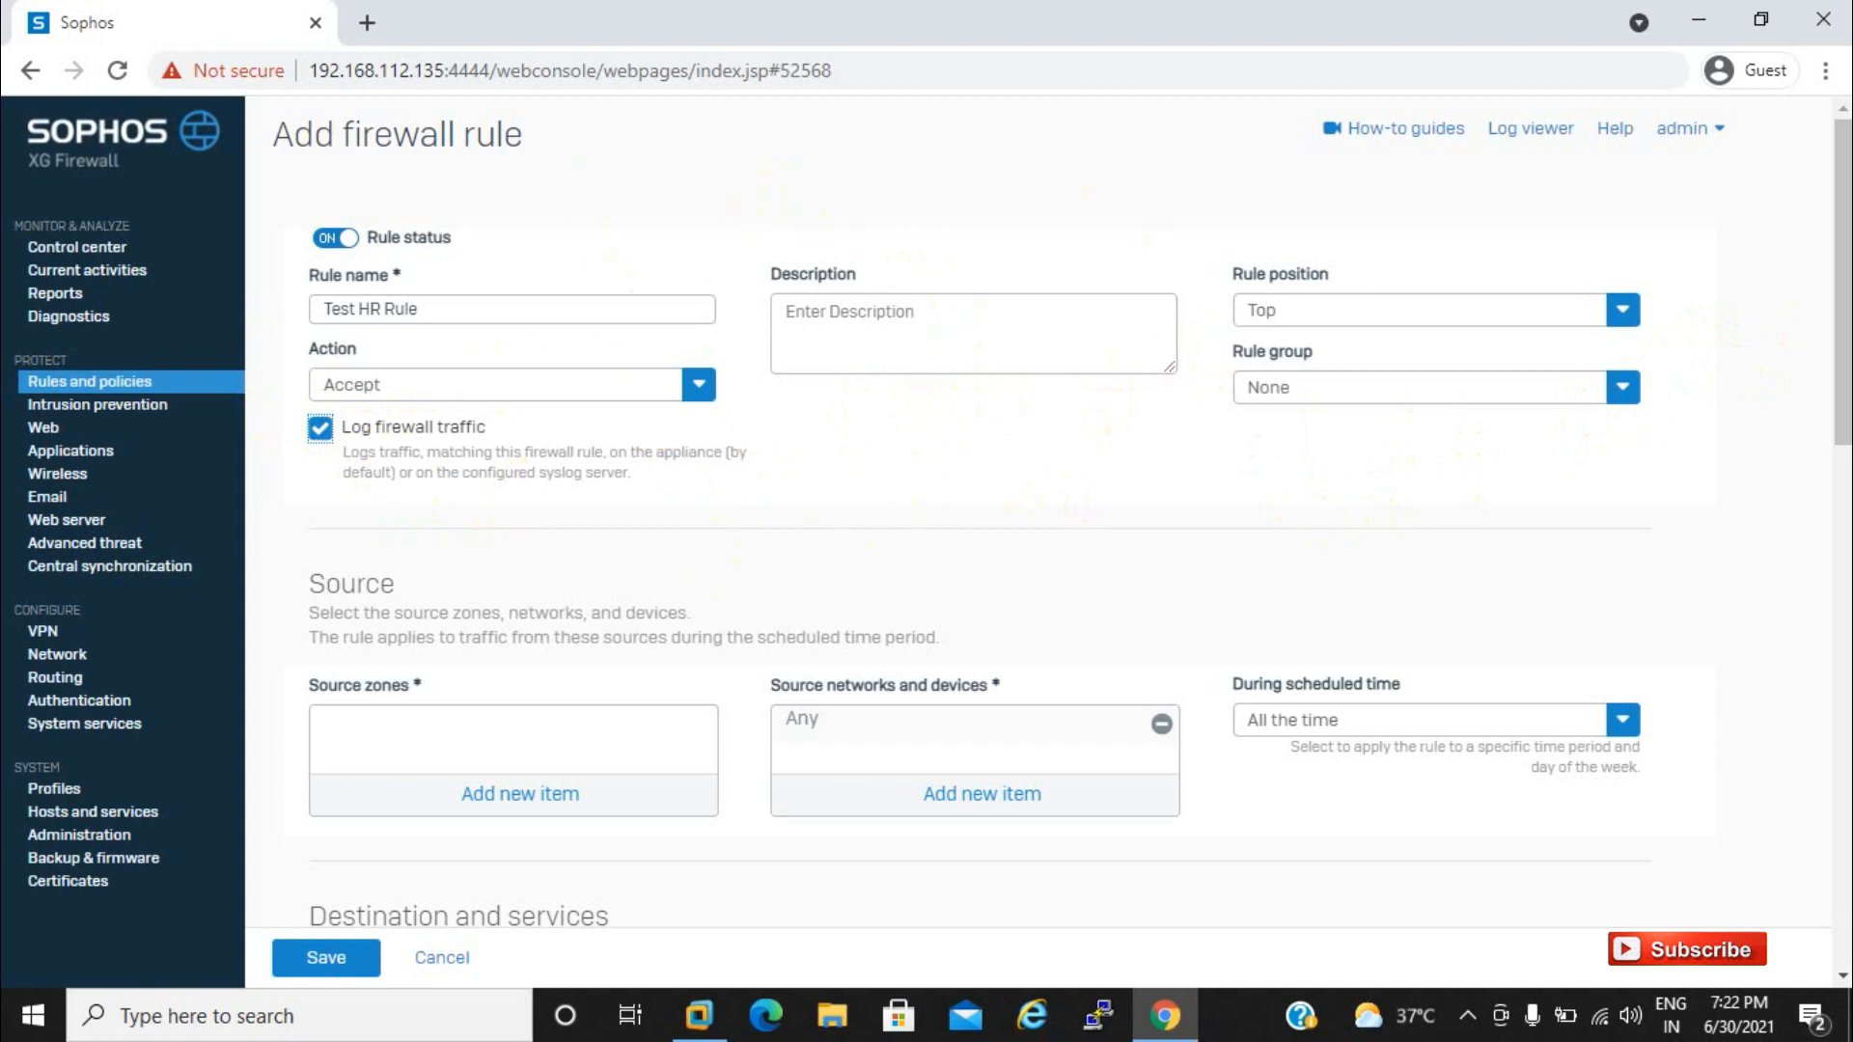
# Step: Add LAN as the rule's source zone
pyautogui.moveTo(1838, 376); pyautogui.dragTo(1838, 456)
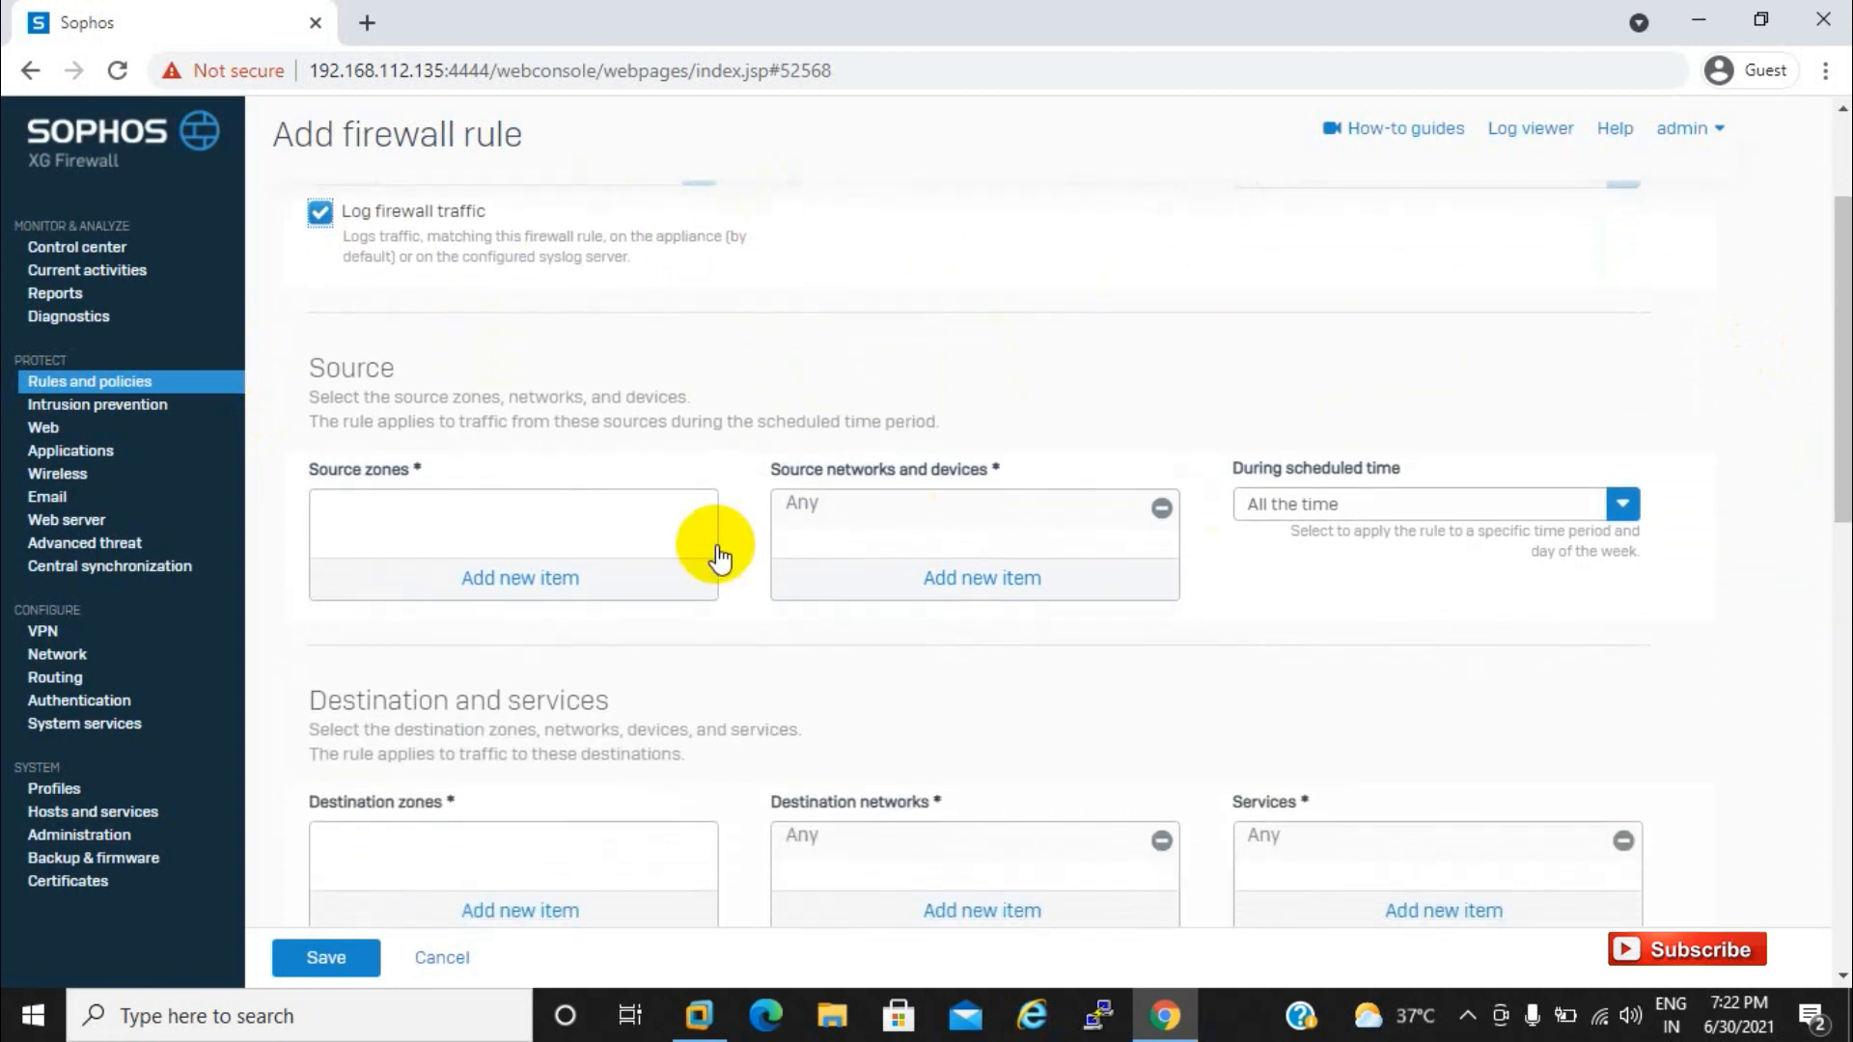
pyautogui.click(473, 573)
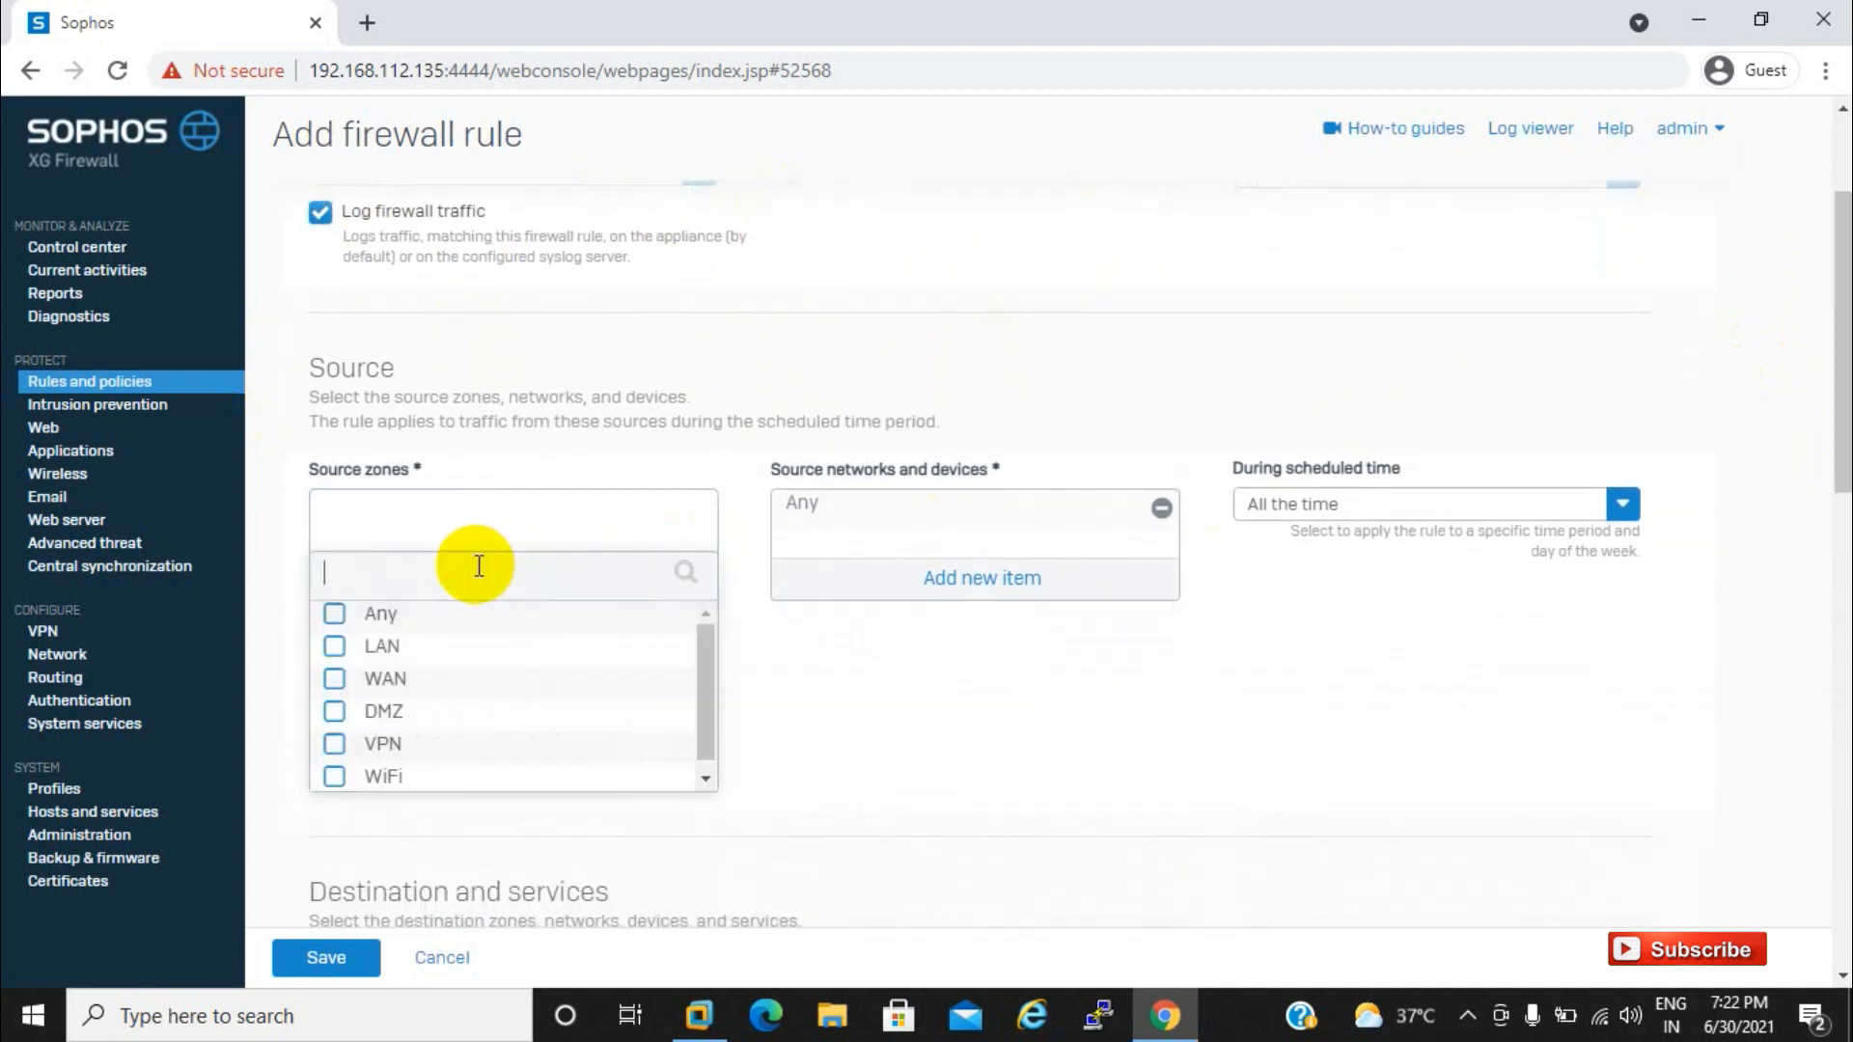
pyautogui.click(336, 648)
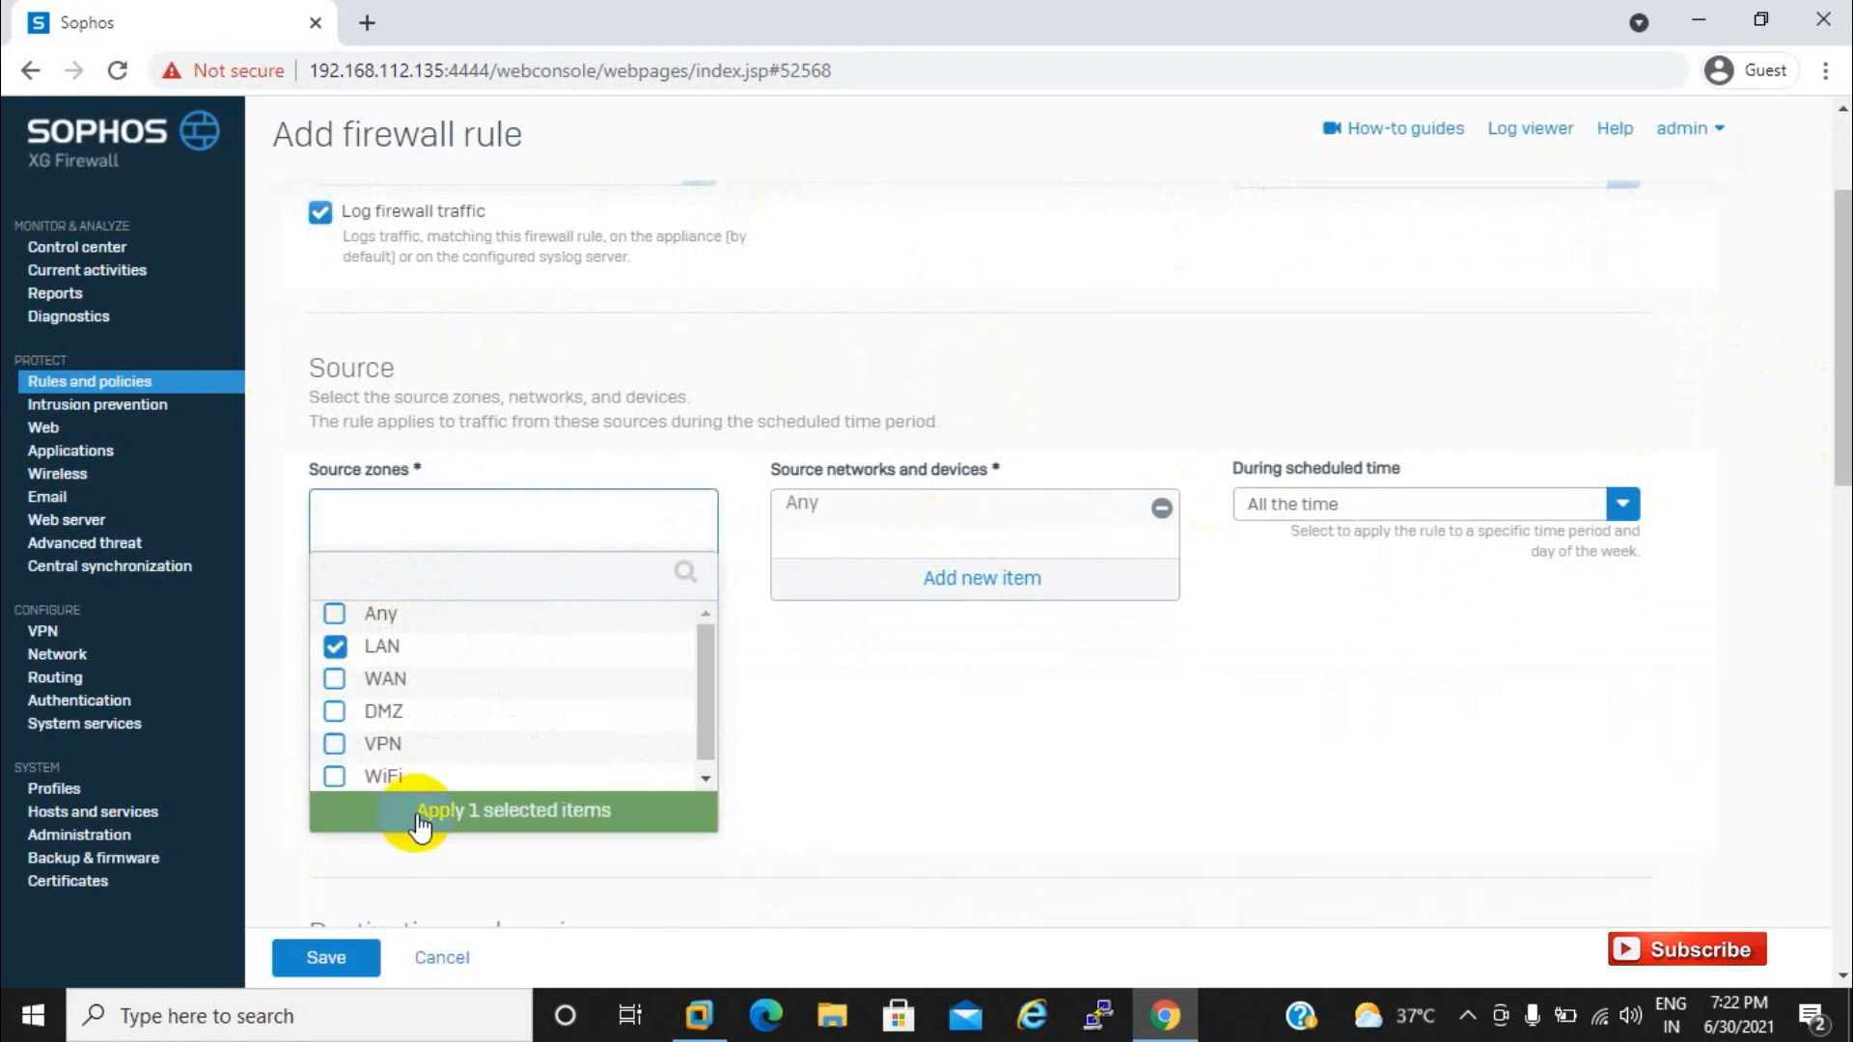
pyautogui.click(418, 816)
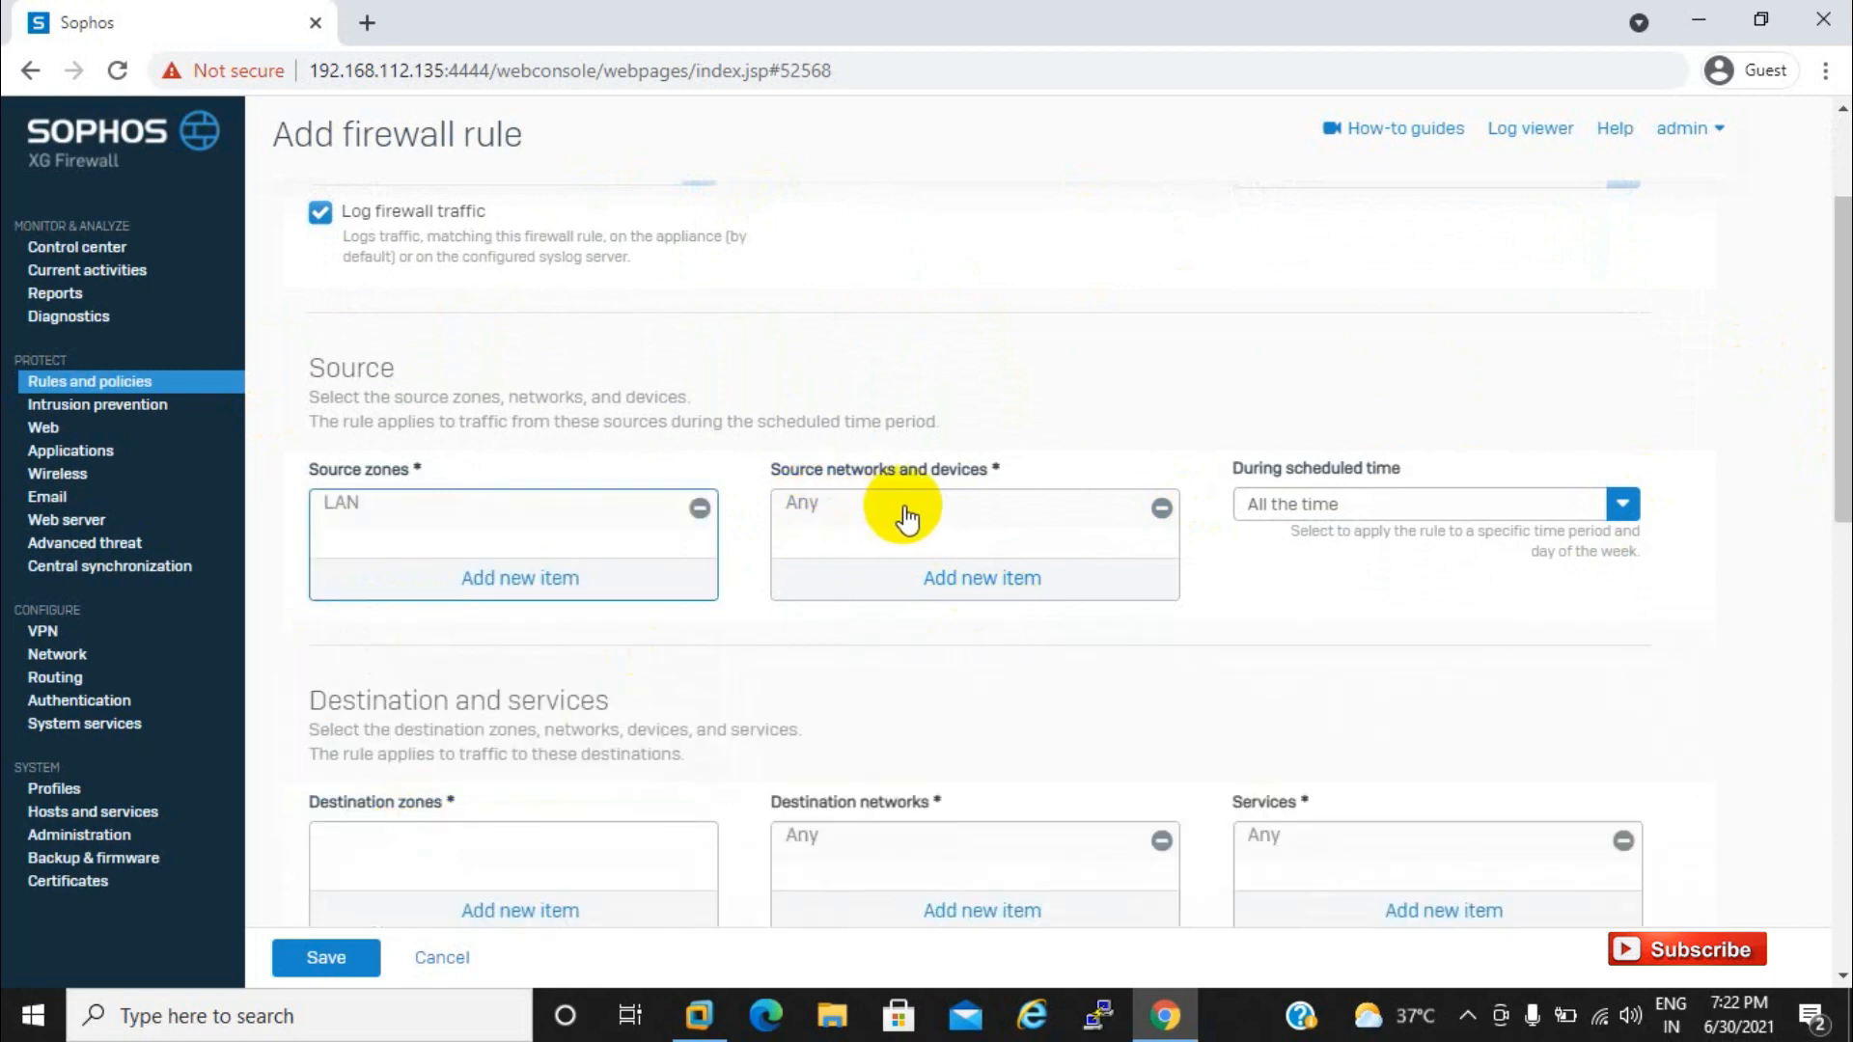
pyautogui.click(1293, 511)
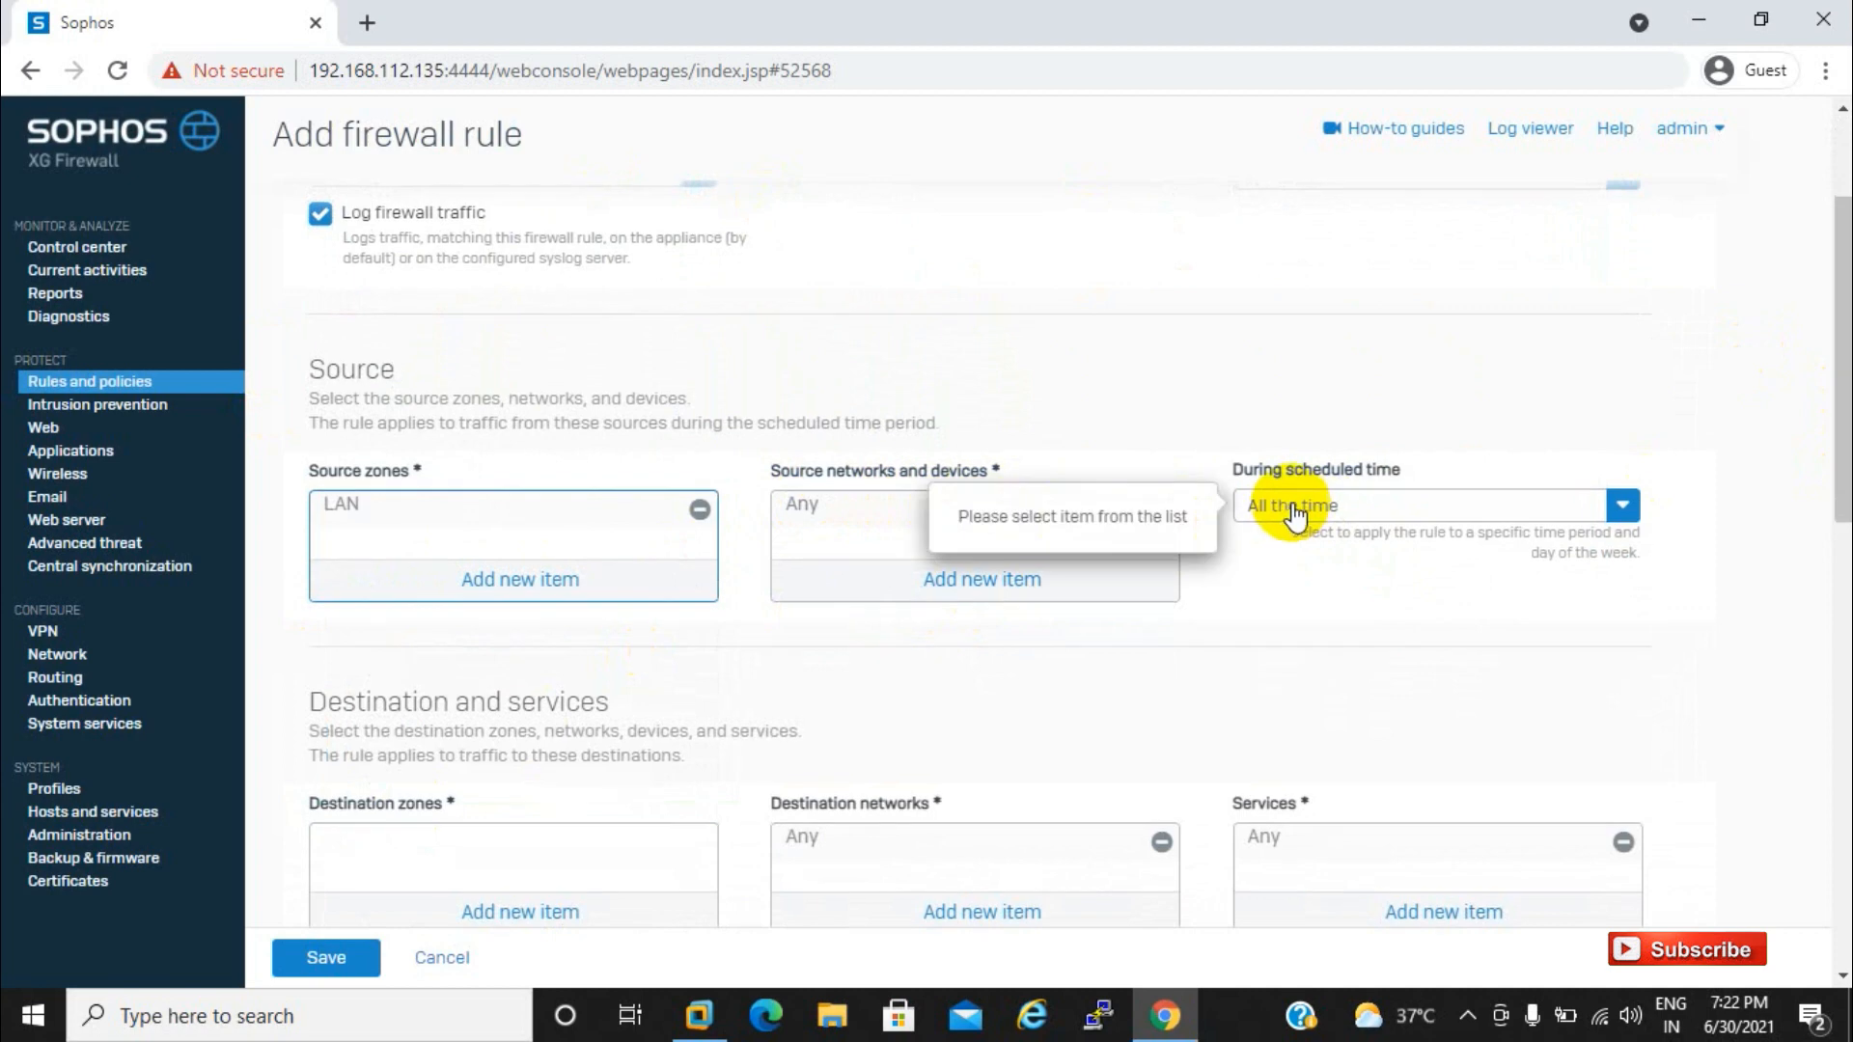
pyautogui.click(1356, 512)
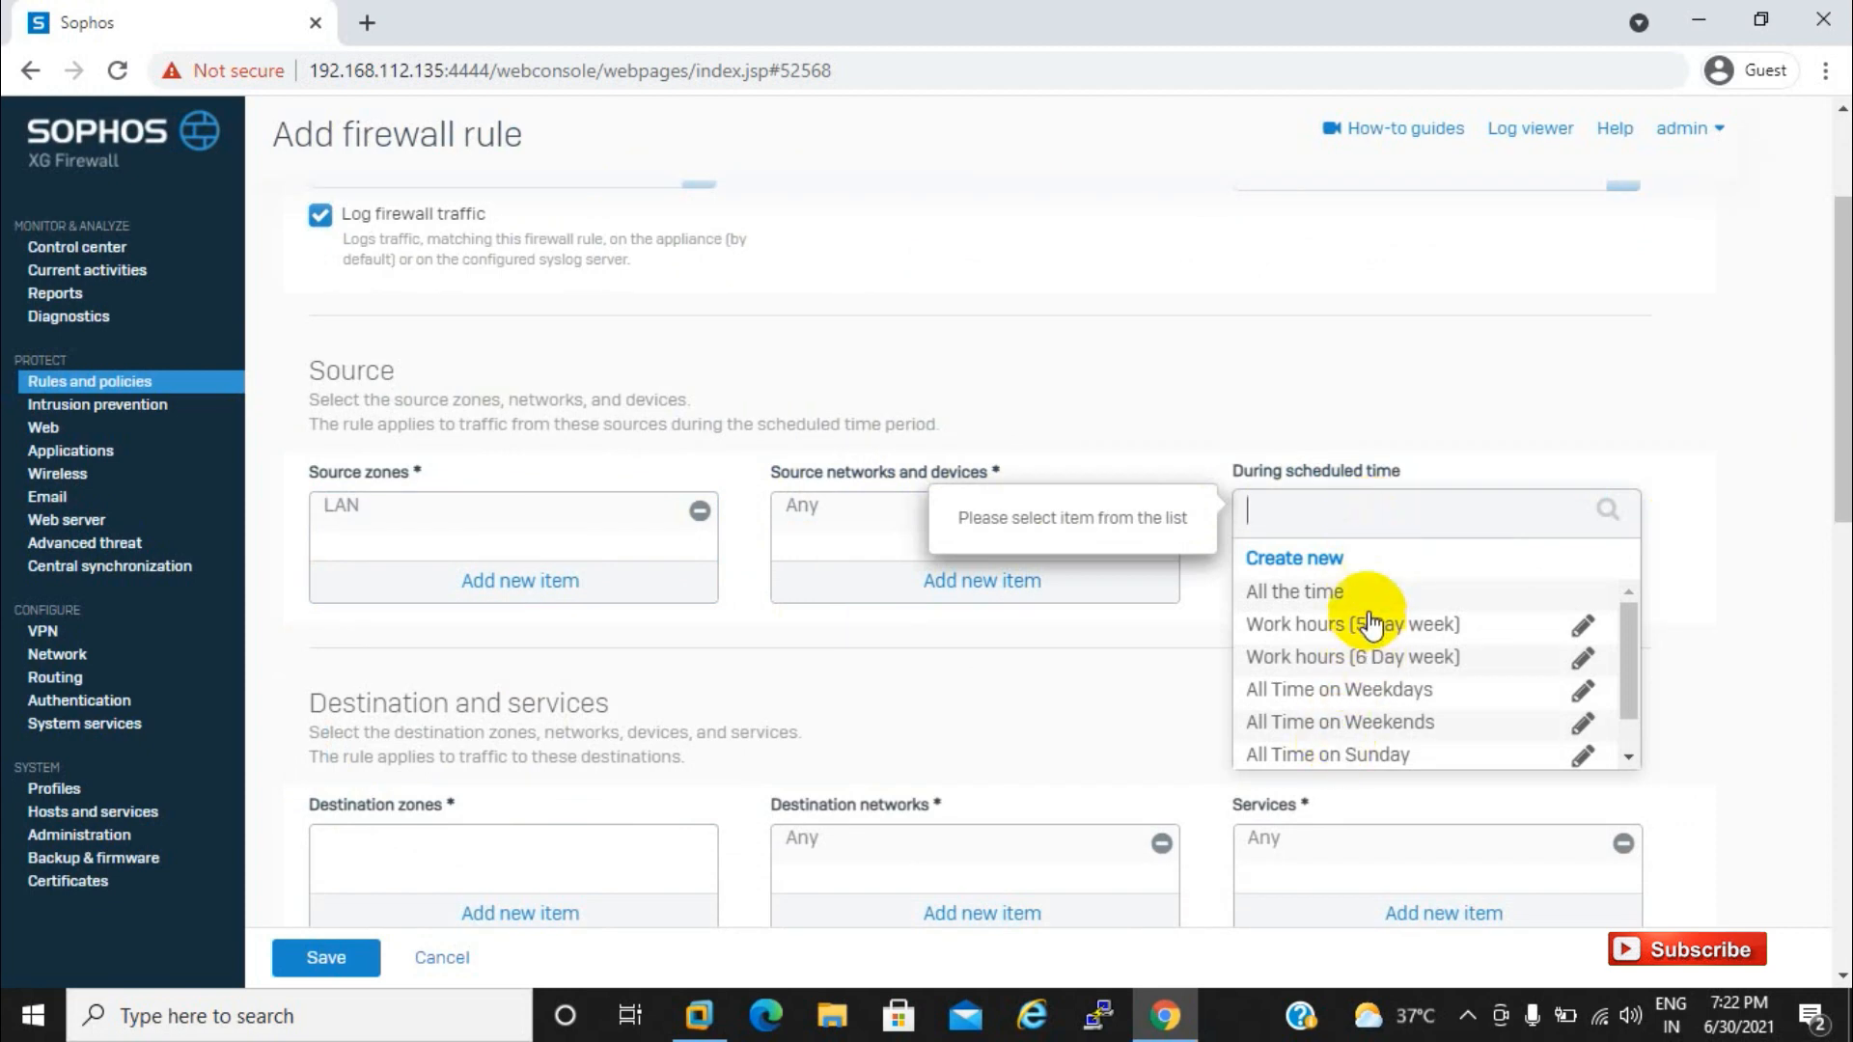
pyautogui.click(1123, 658)
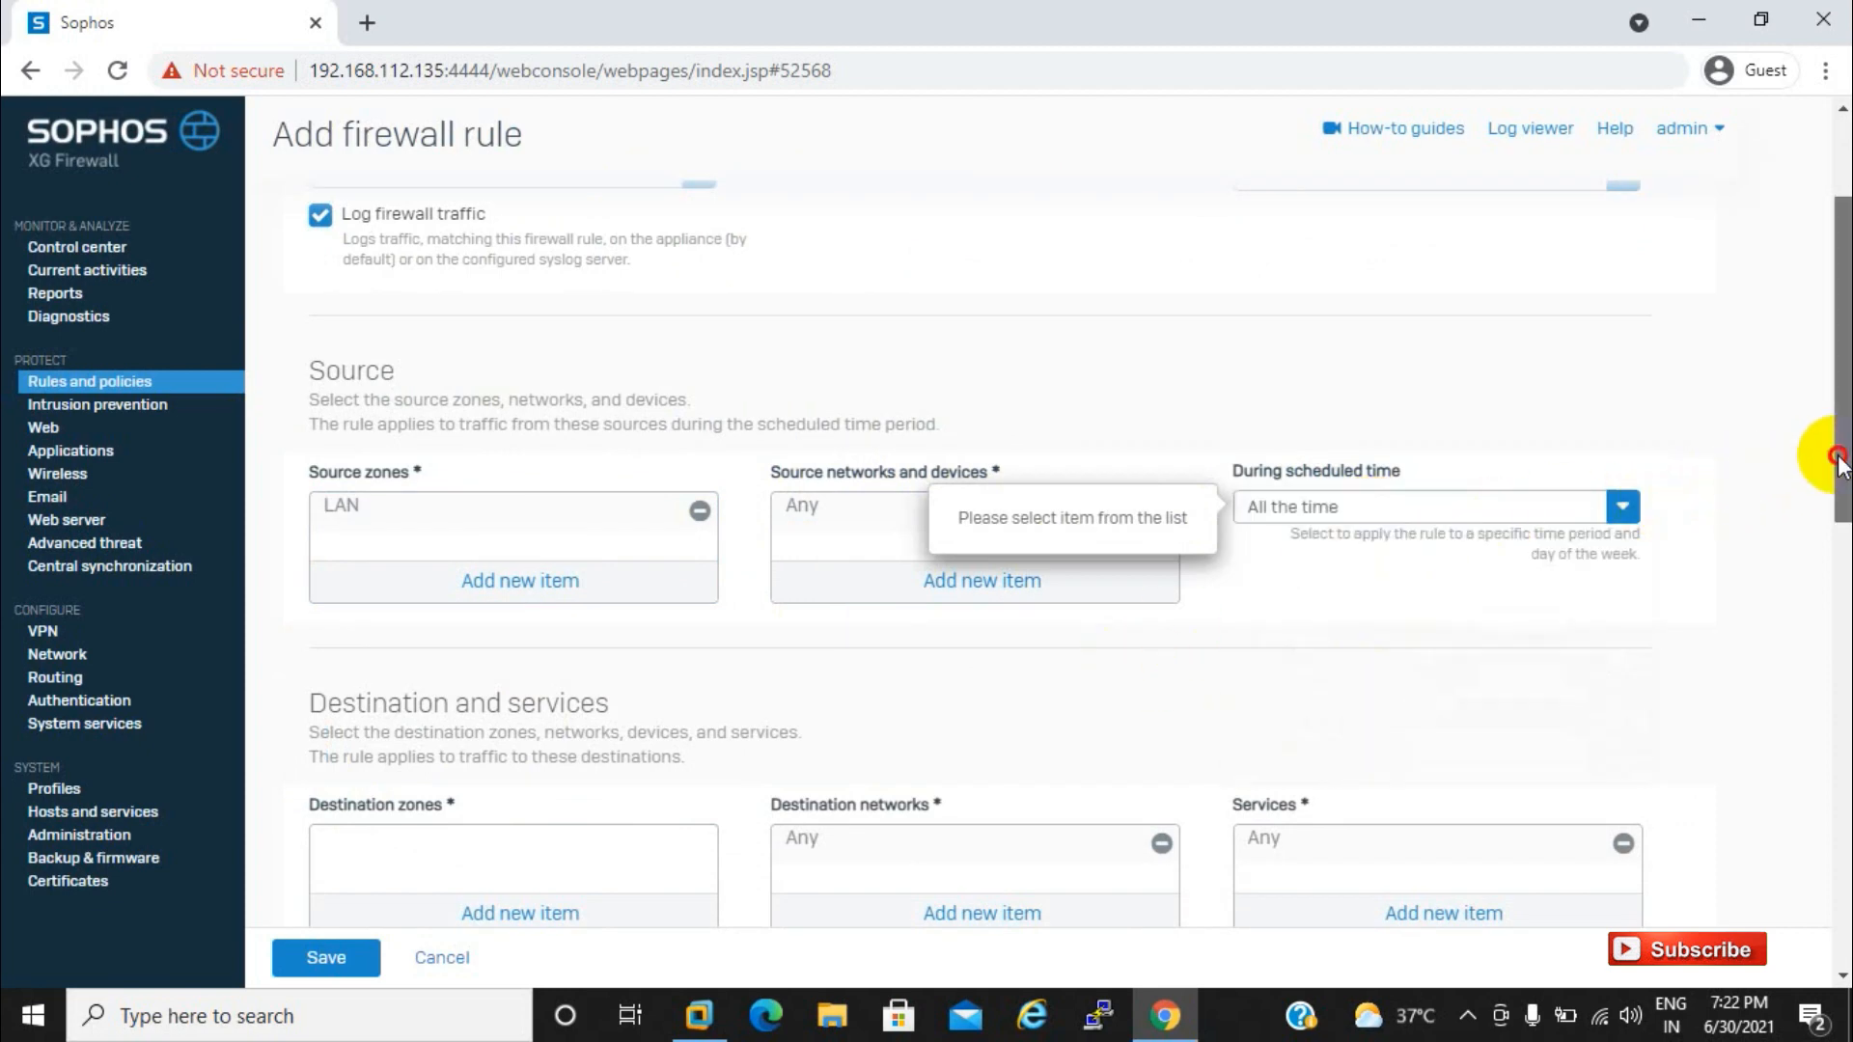
# Step: Add WAN as the rule's destination zone
pyautogui.moveTo(1839, 468); pyautogui.dragTo(1838, 531)
pyautogui.click(504, 738)
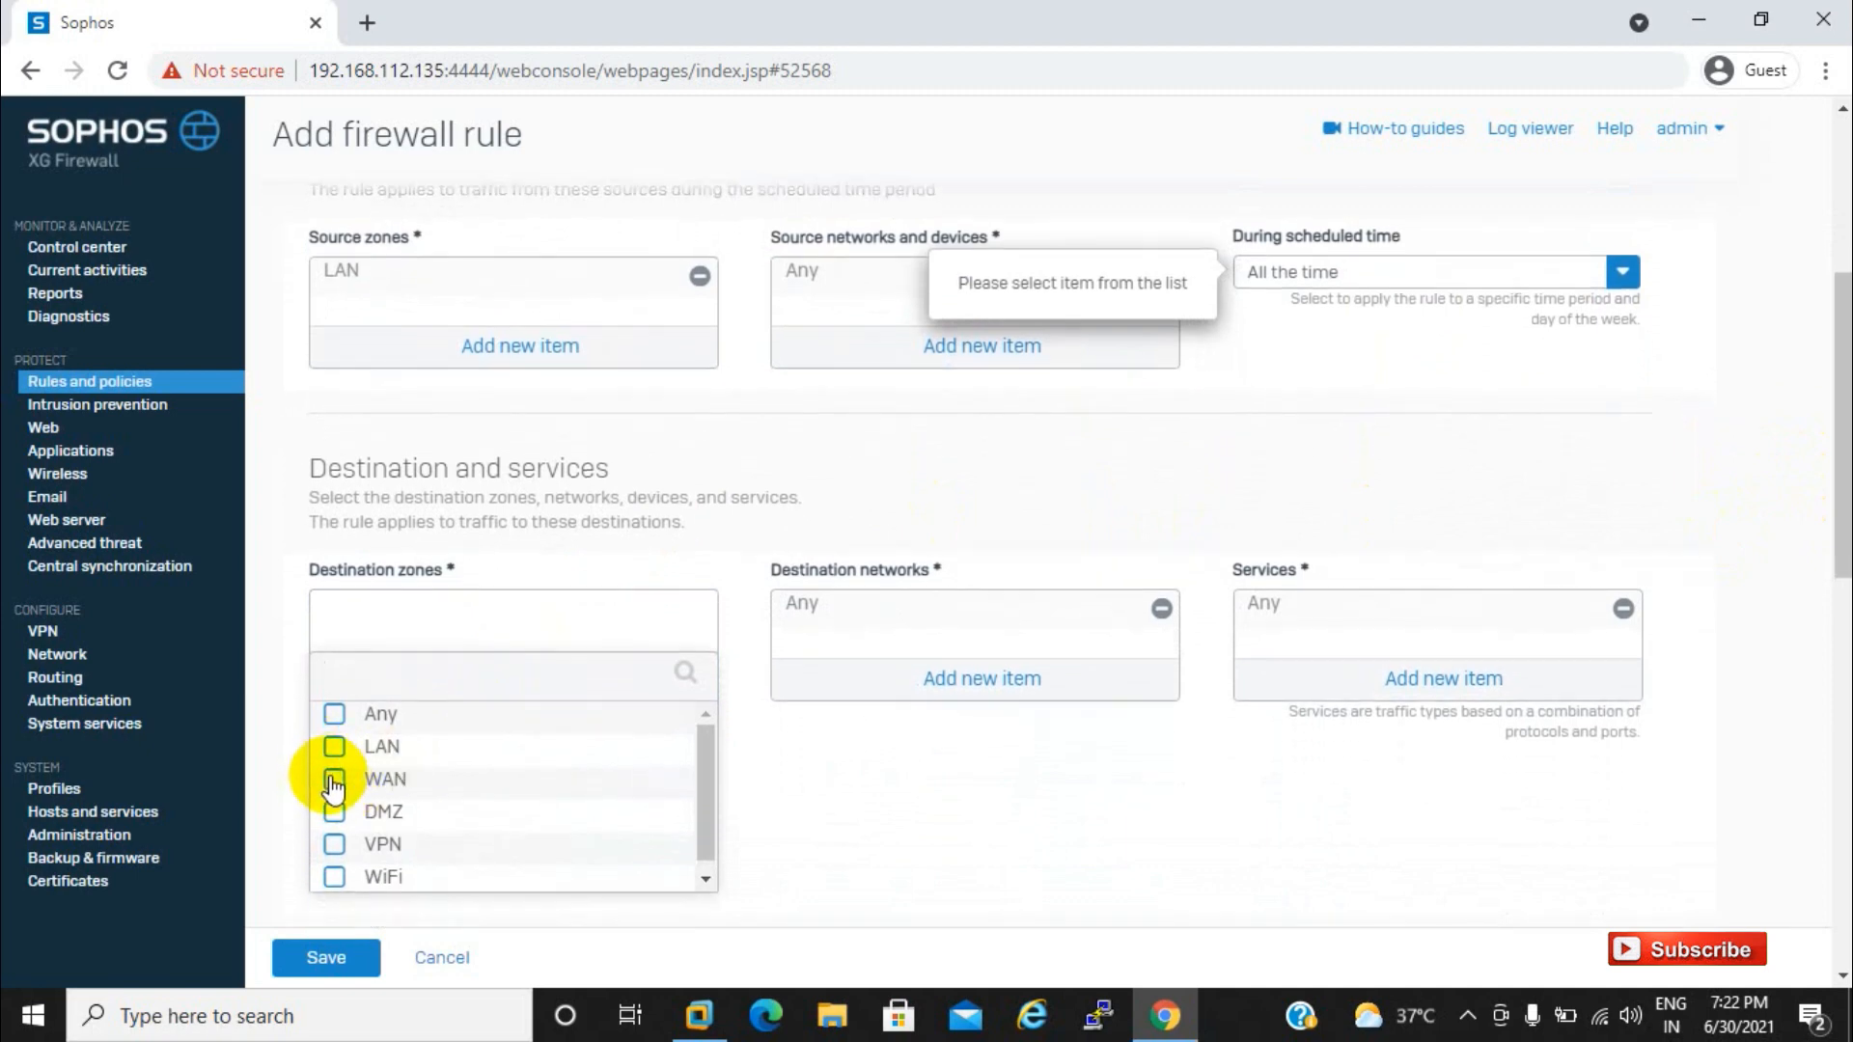
pyautogui.click(332, 778)
pyautogui.click(484, 905)
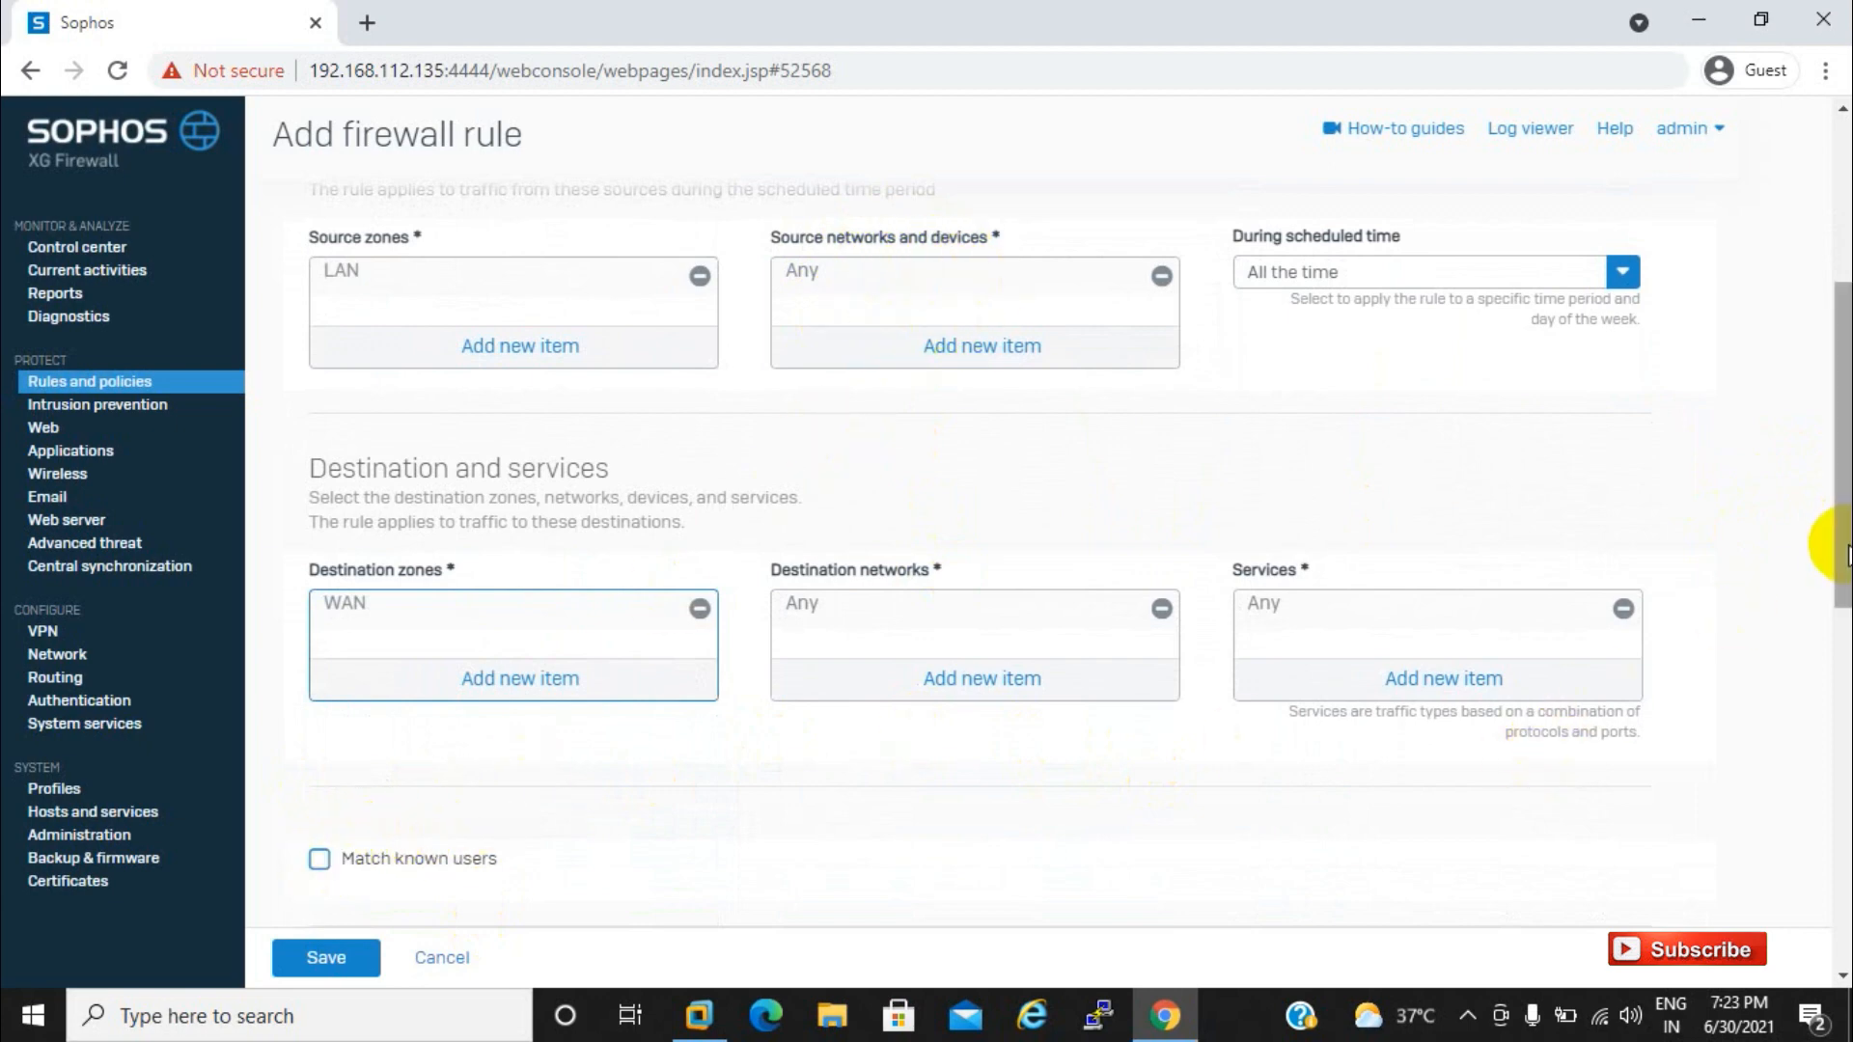
# Step: Create a linked NAT rule for the firewall rule with the translated source (SNAT) set to Original, and save it
pyautogui.moveTo(1843, 546)
pyautogui.mouseDown()
pyautogui.moveTo(1843, 629)
pyautogui.moveTo(1834, 509)
pyautogui.mouseUp()
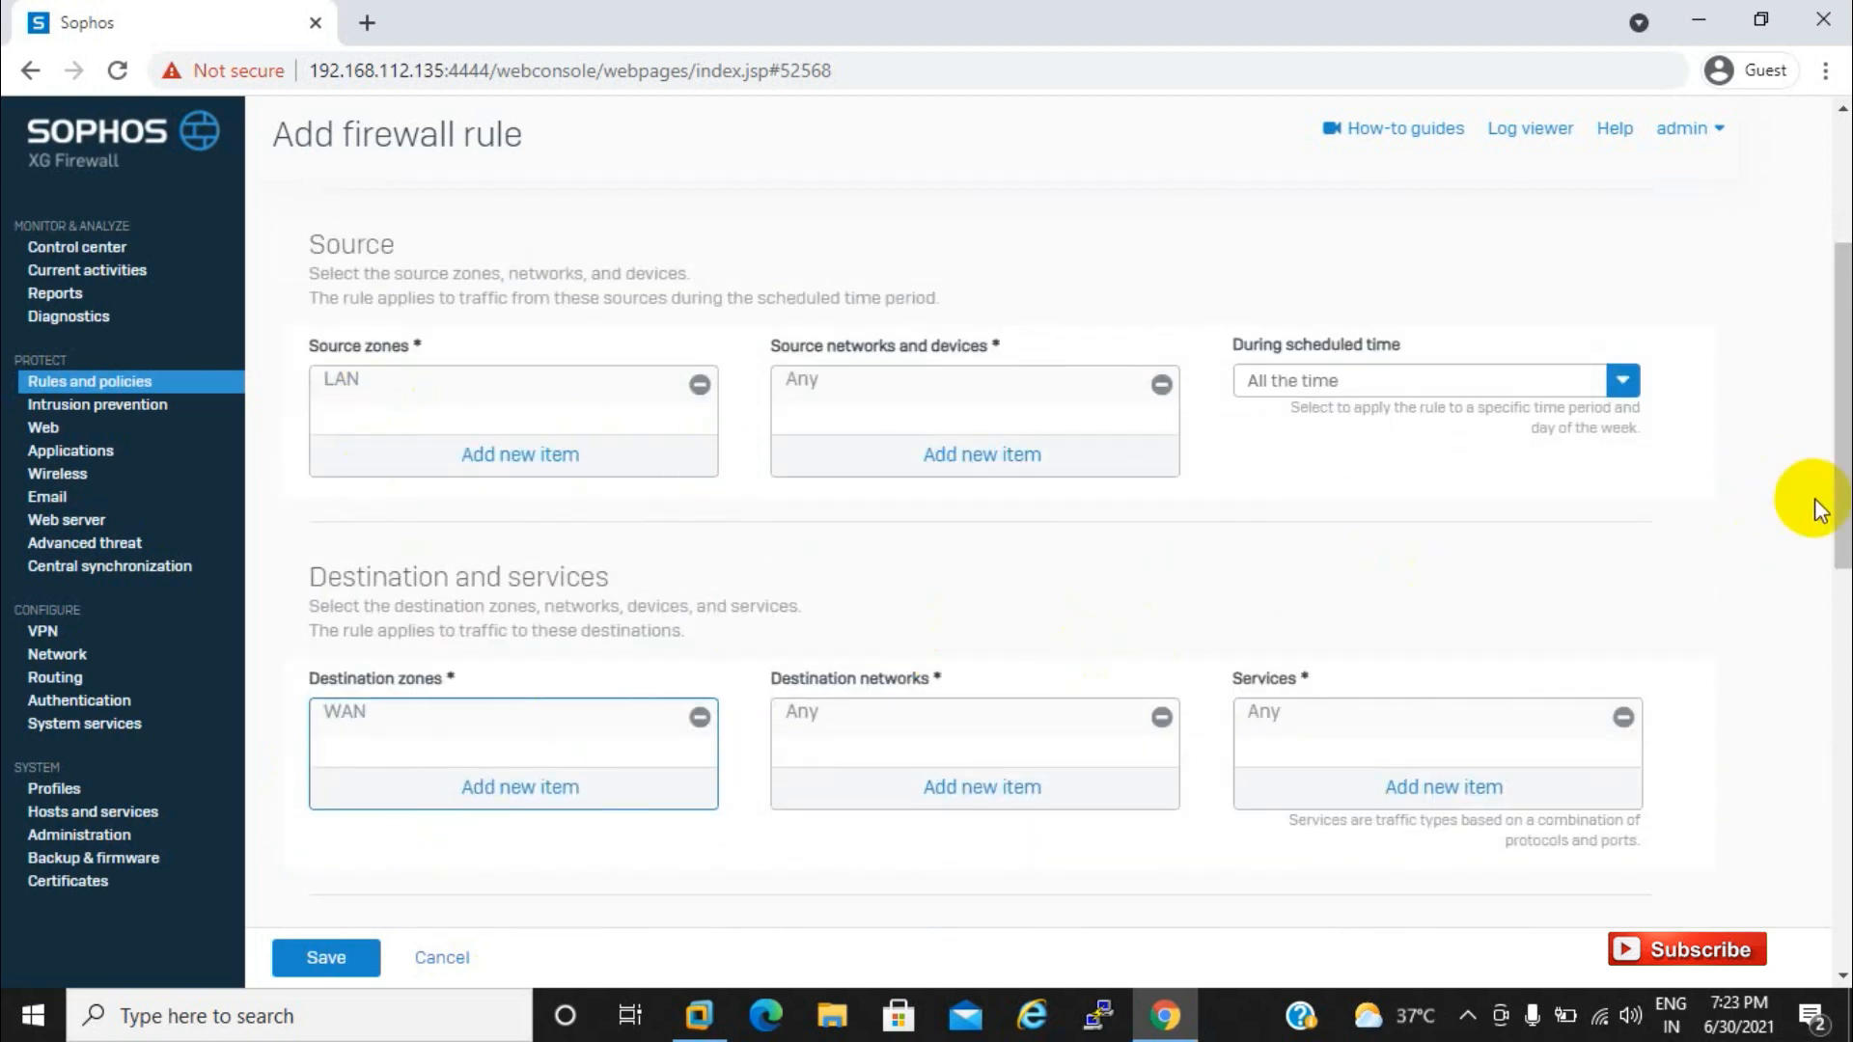
pyautogui.moveTo(1838, 504); pyautogui.dragTo(1836, 662)
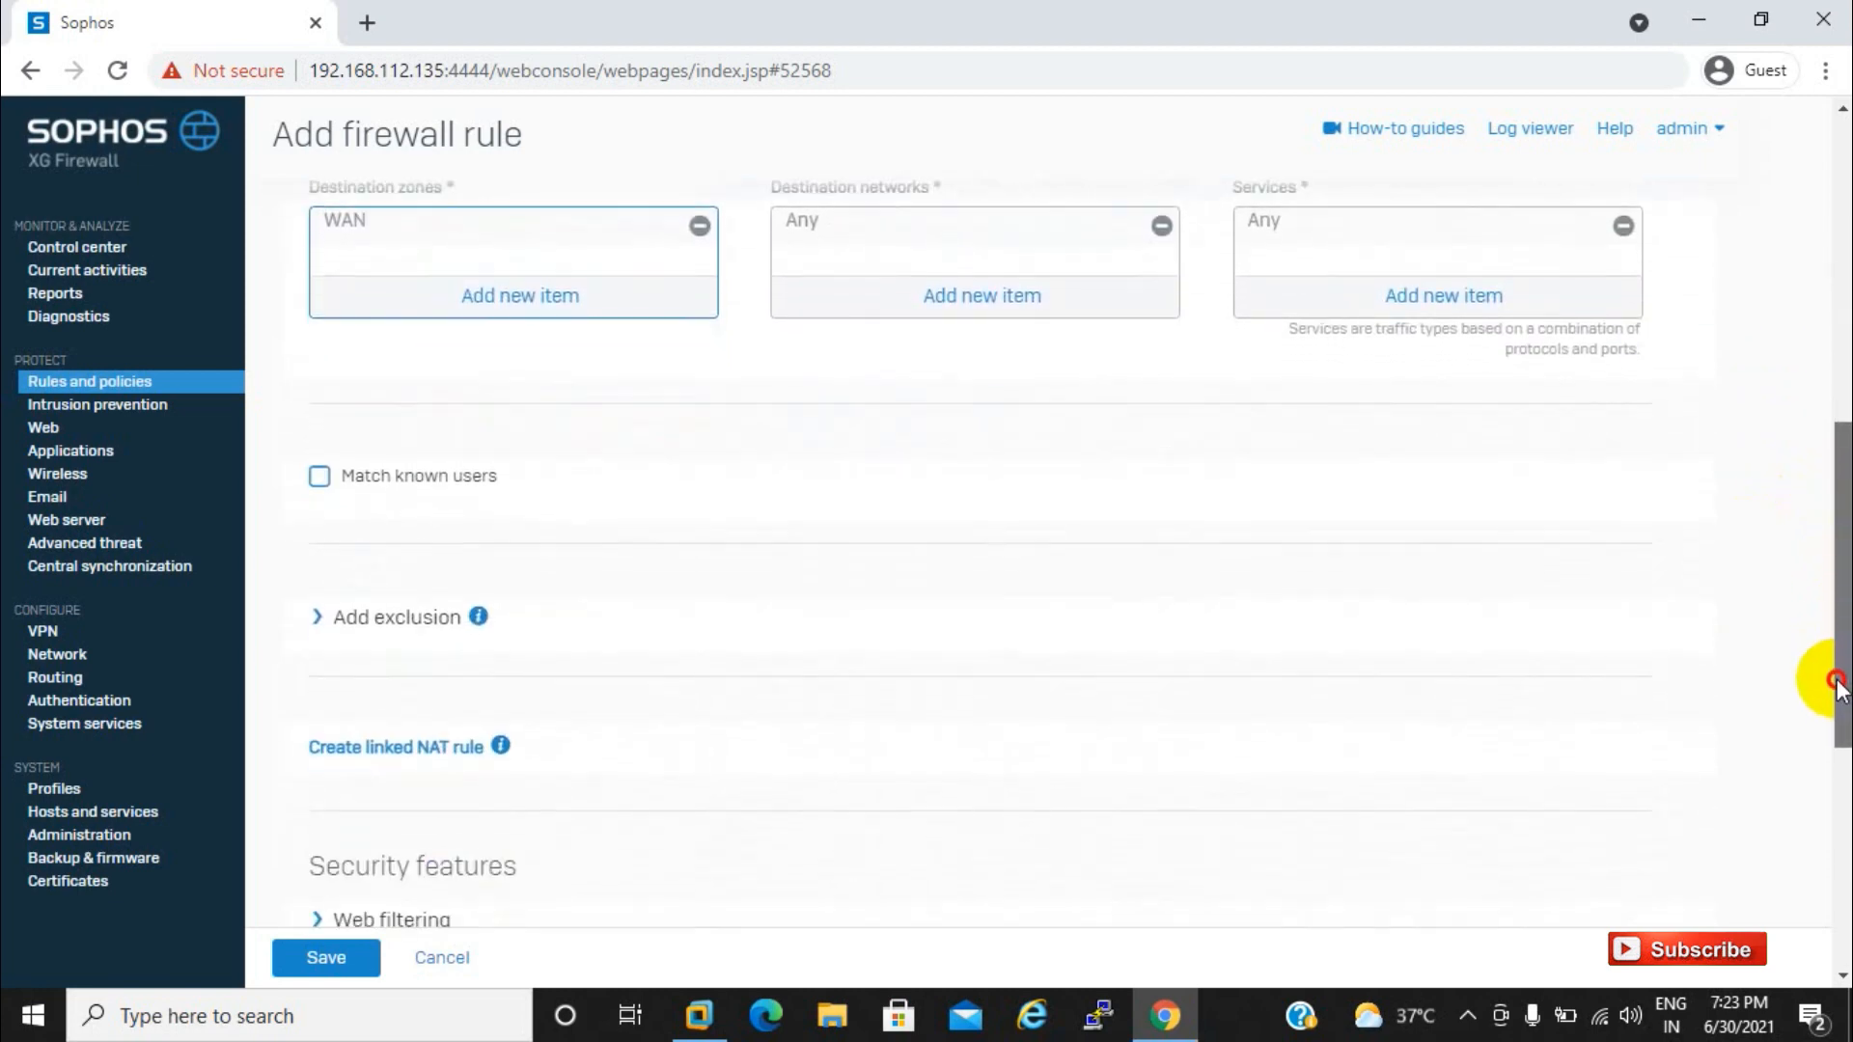
pyautogui.click(386, 751)
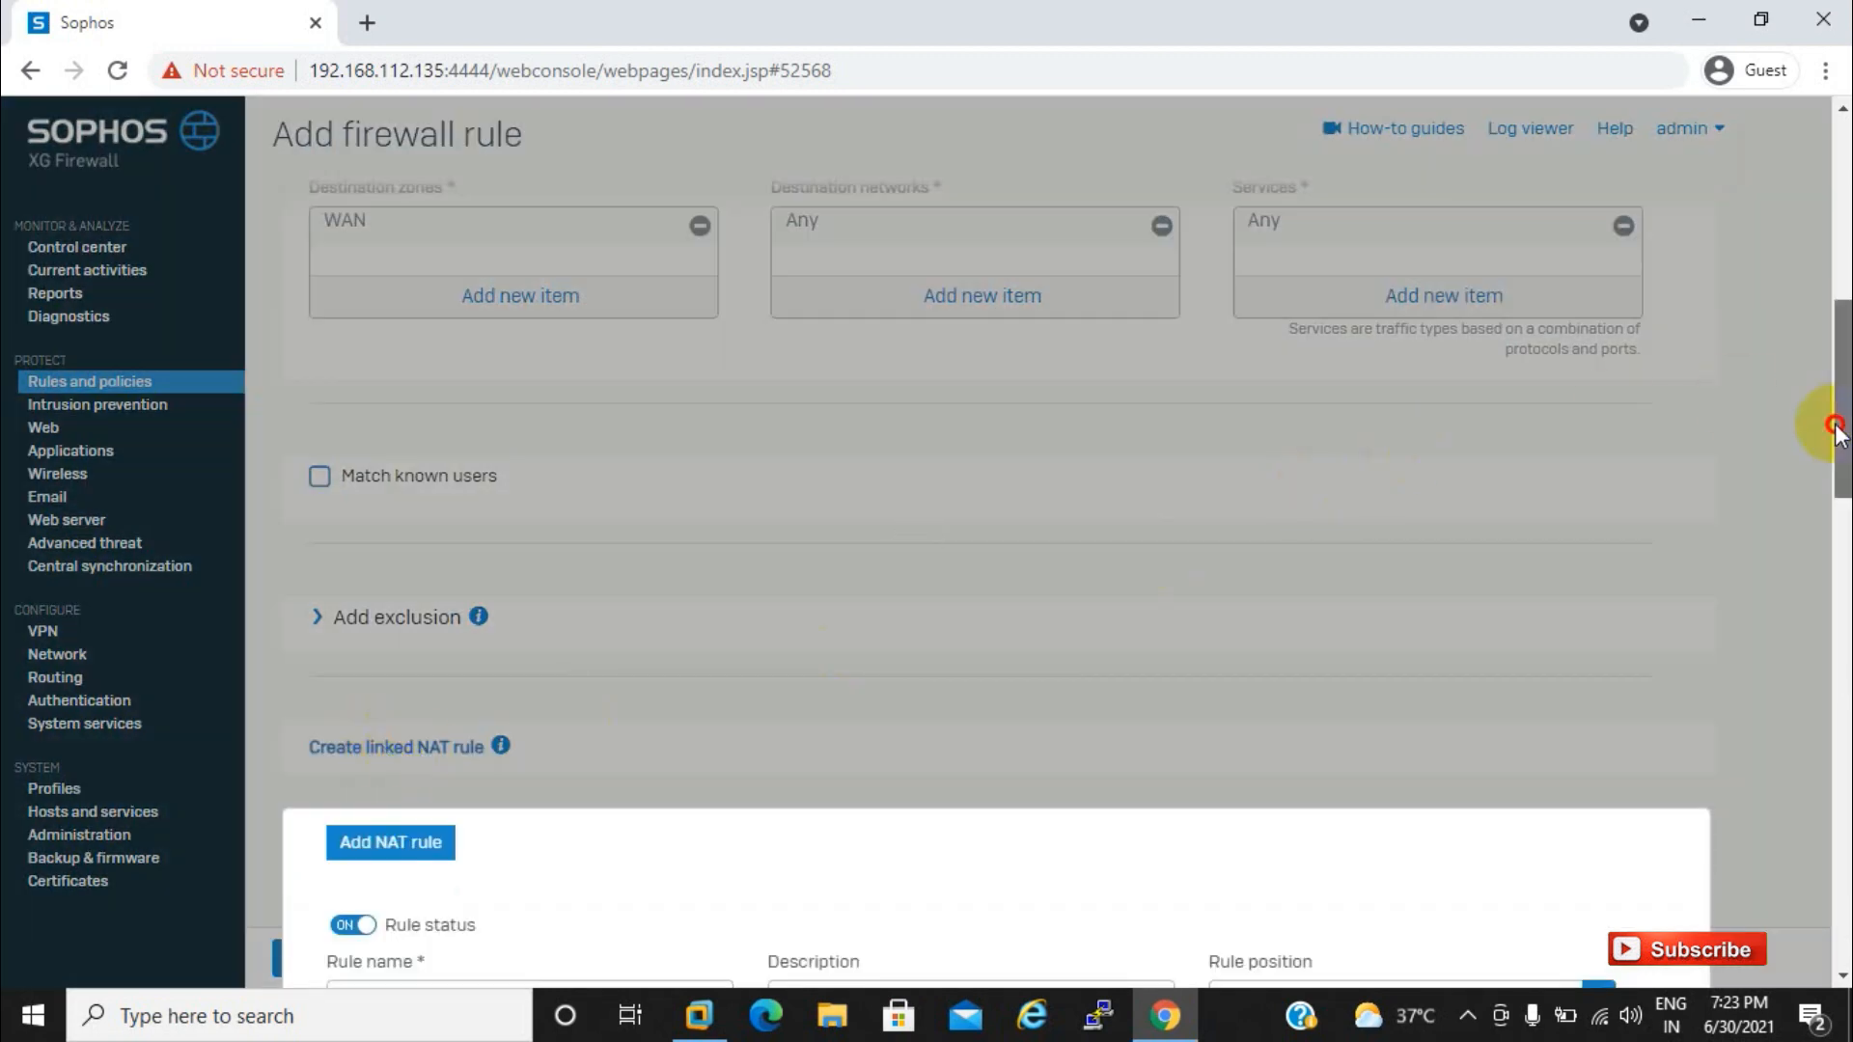
pyautogui.moveTo(1838, 425); pyautogui.dragTo(1843, 606)
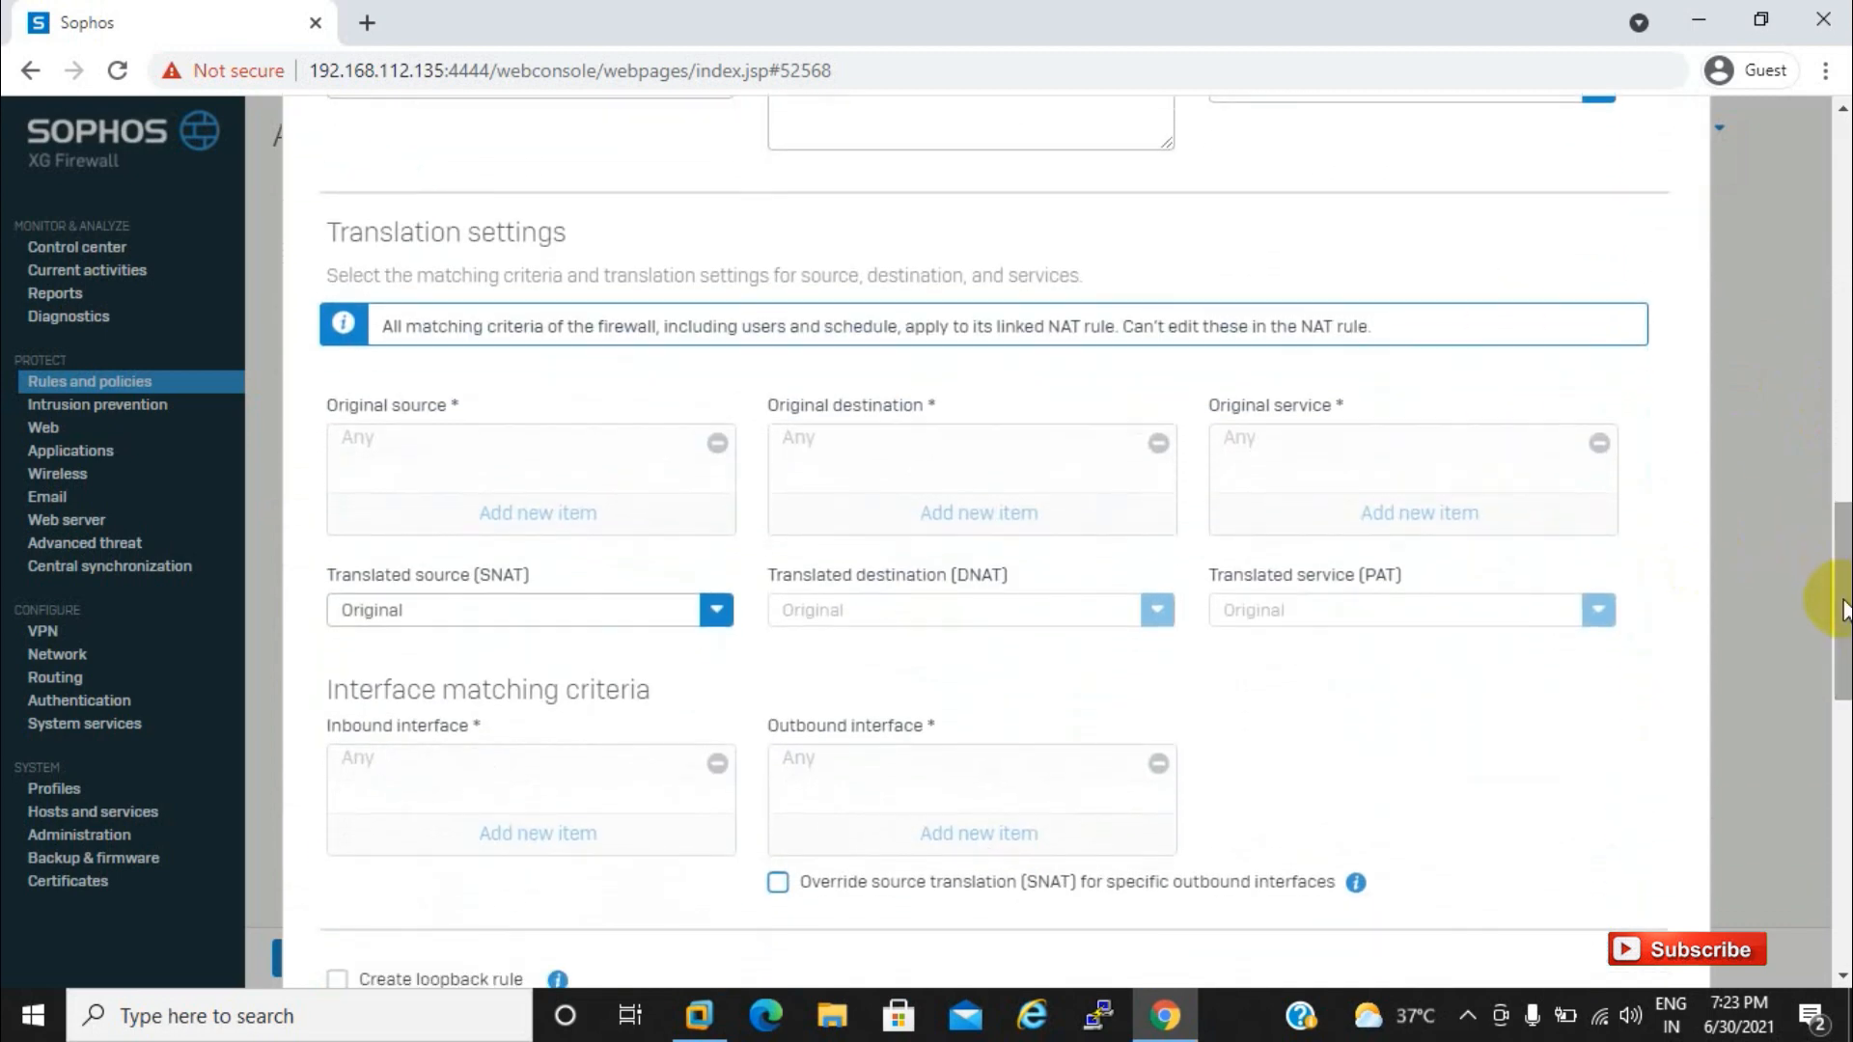
pyautogui.click(428, 613)
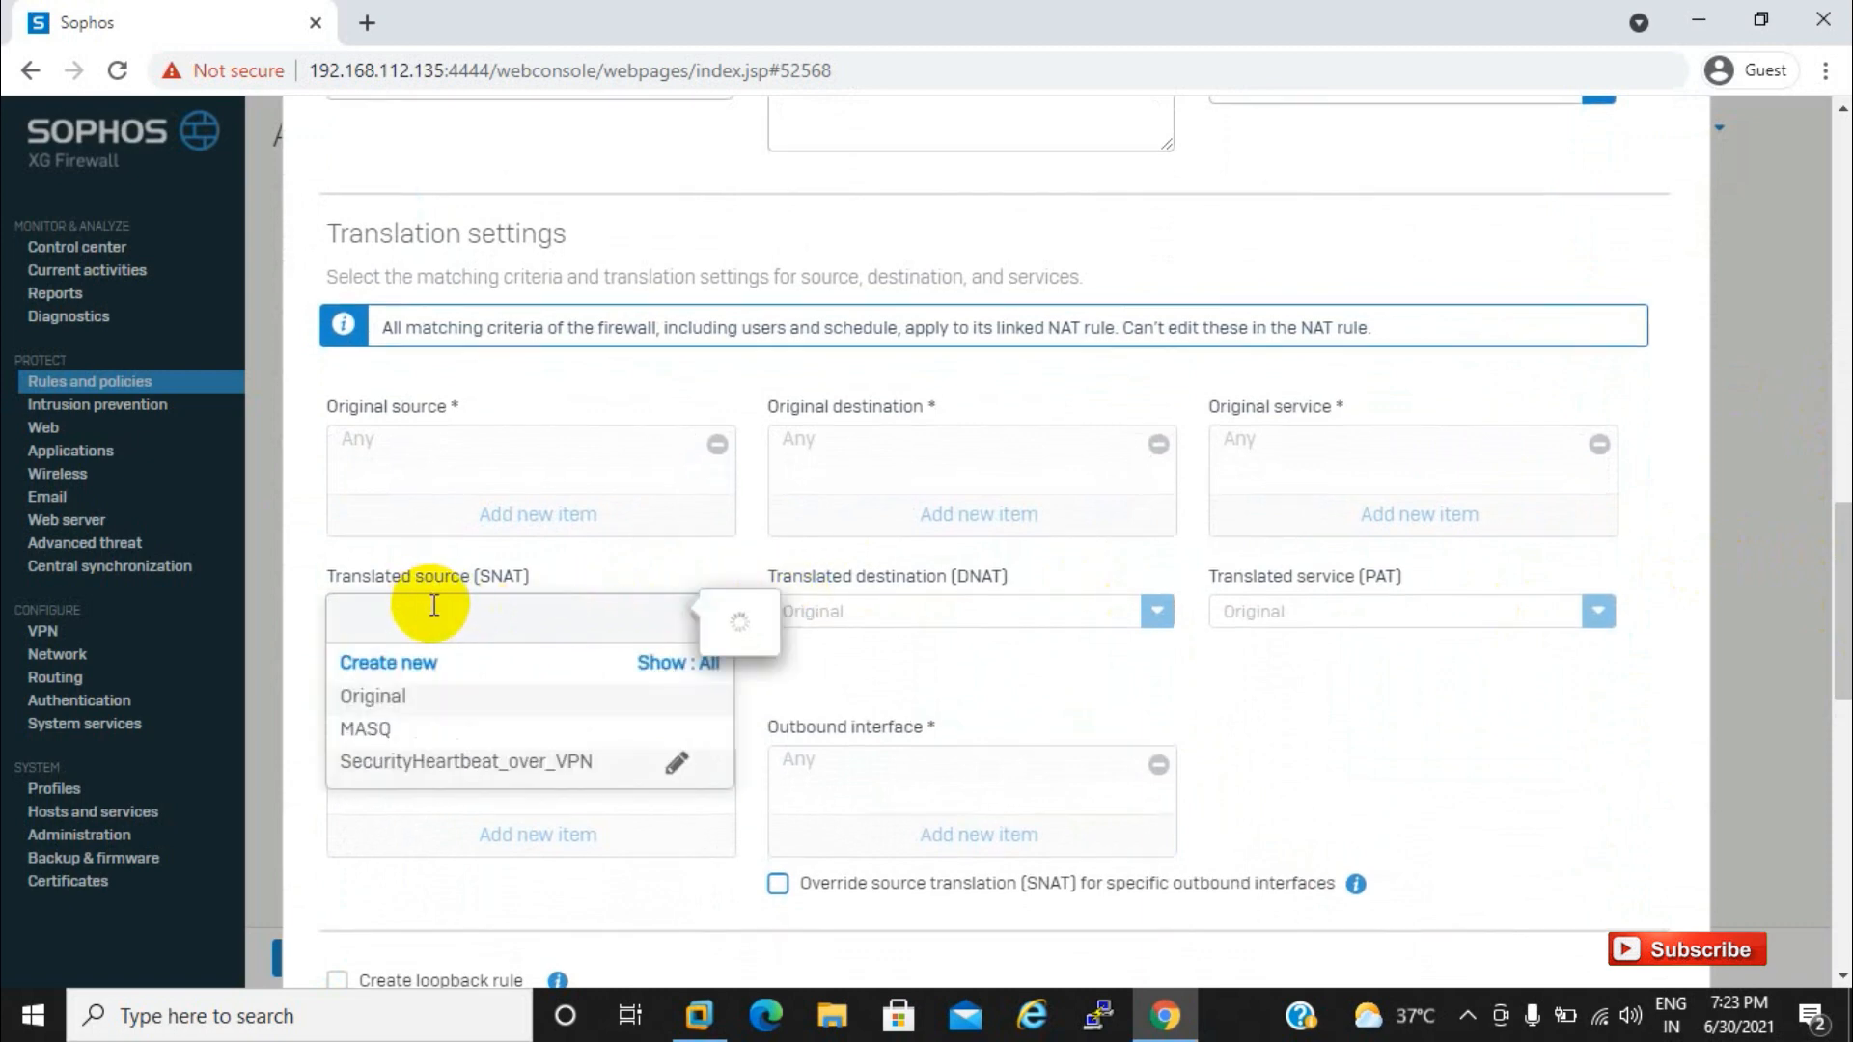
pyautogui.click(386, 696)
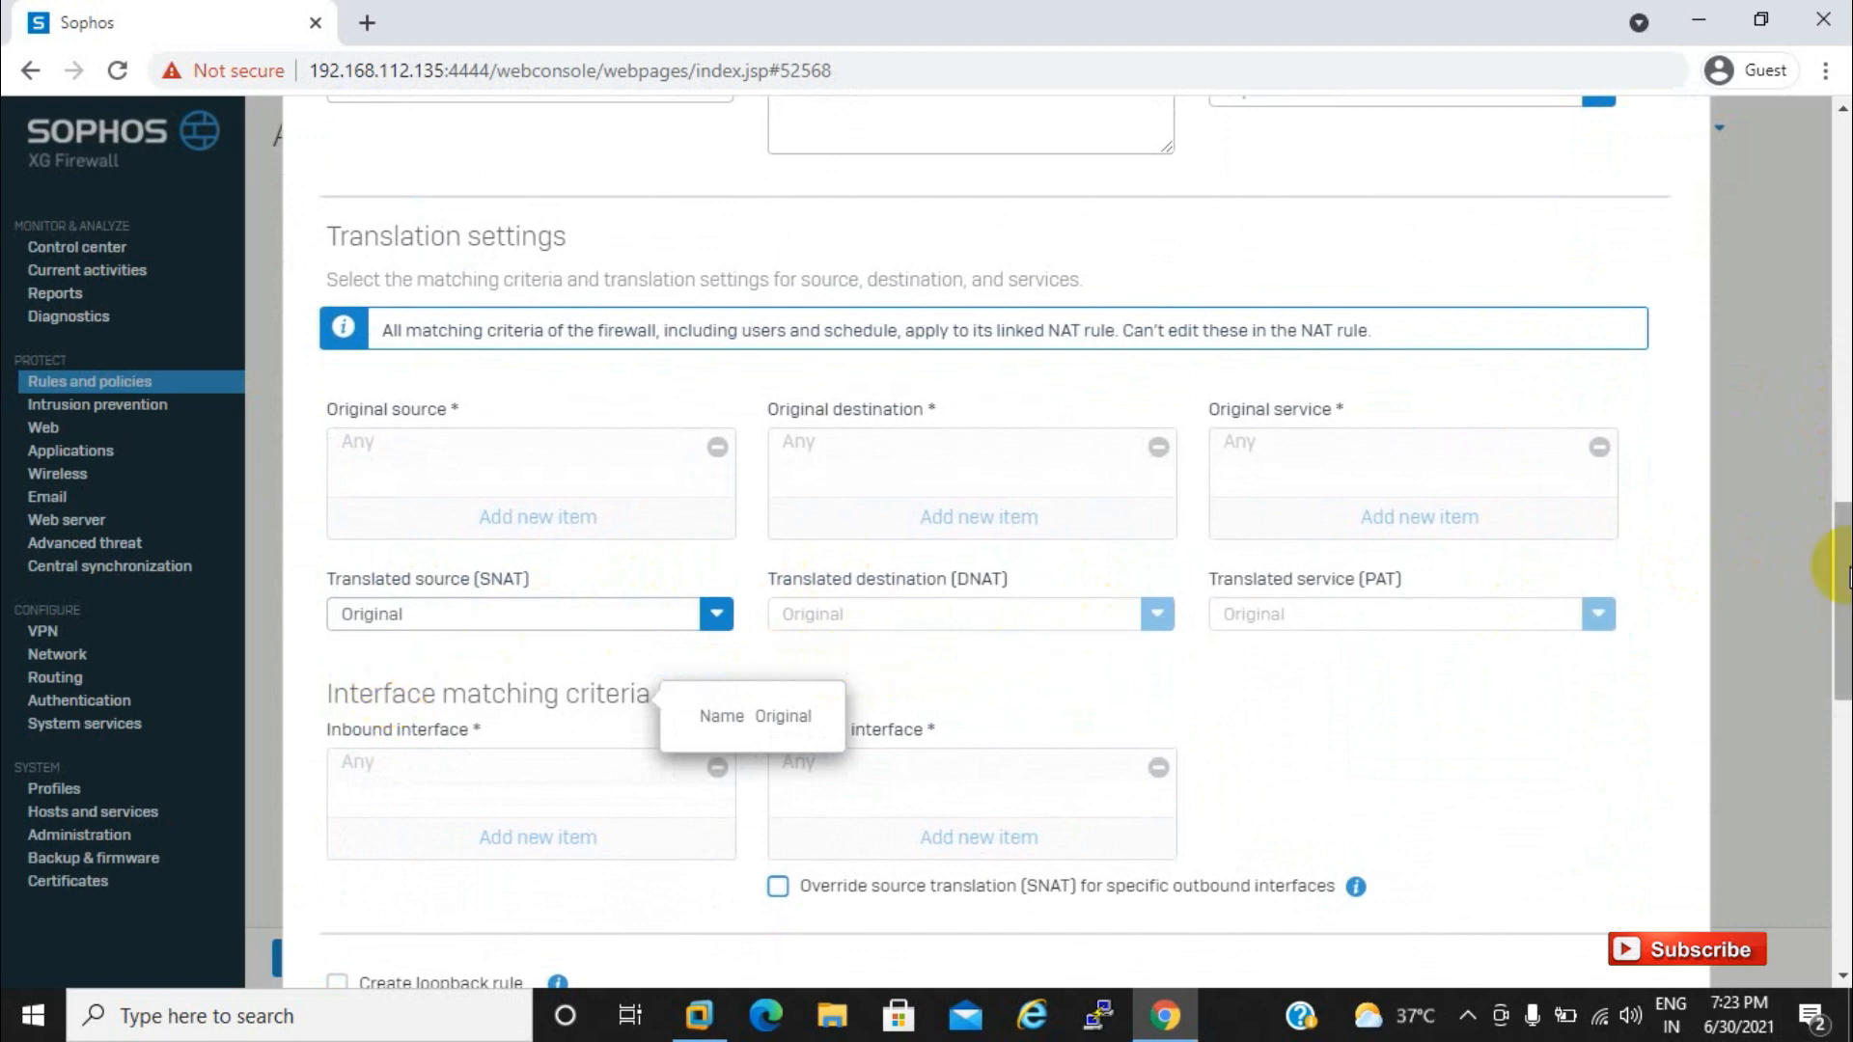
pyautogui.moveTo(1845, 573); pyautogui.dragTo(1845, 678)
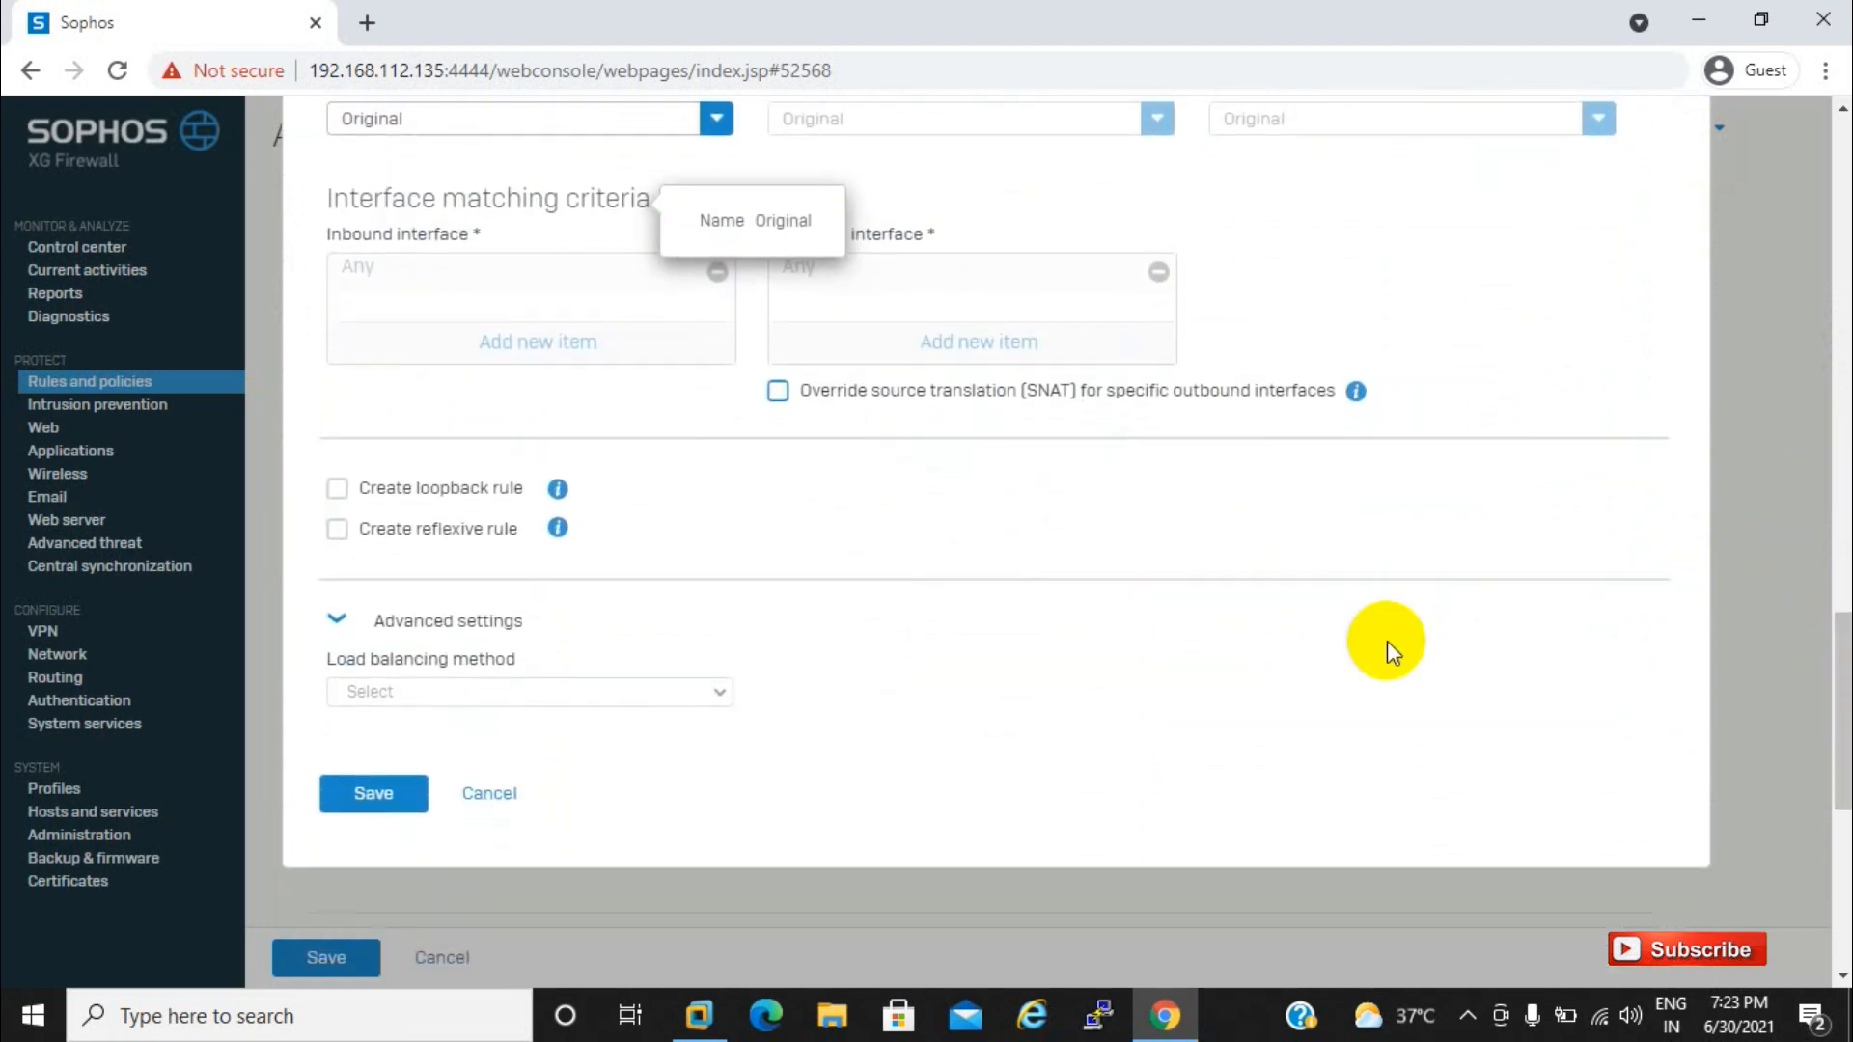
pyautogui.click(359, 796)
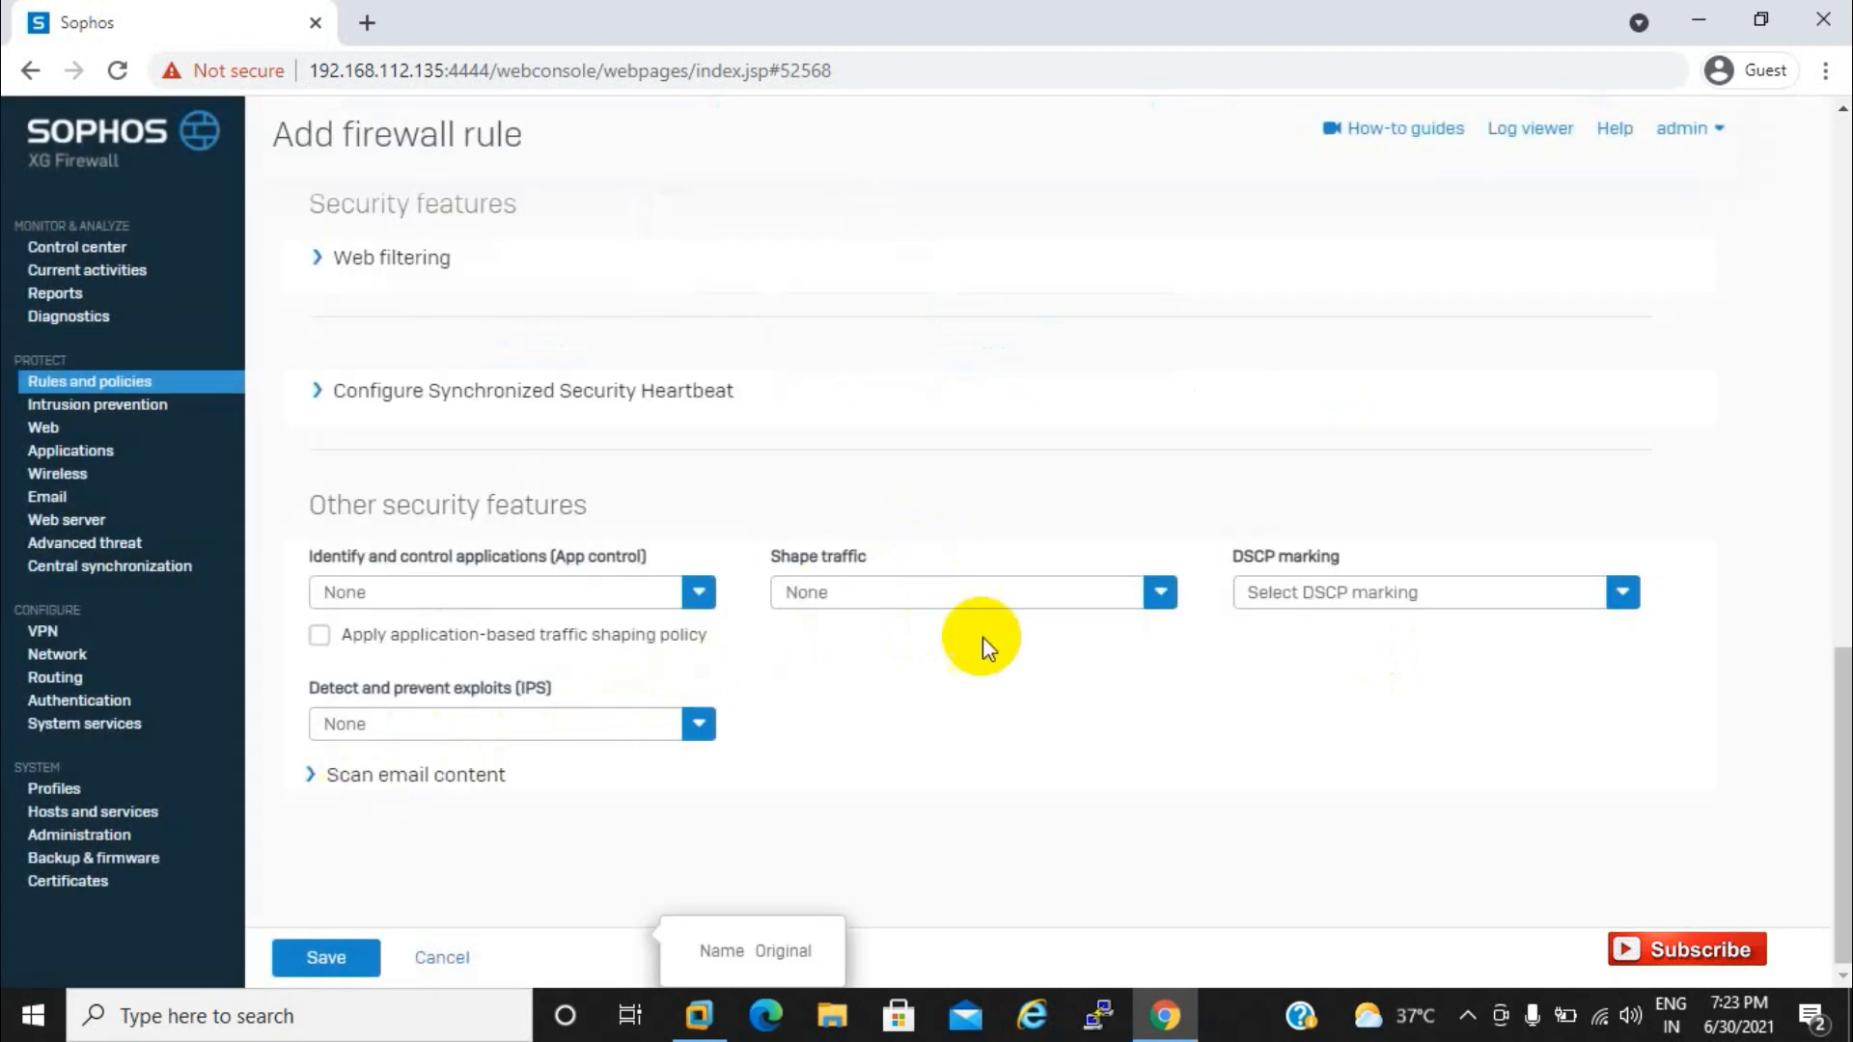
# Step: Expand the rule's web filtering settings and set the web policy to Default Policy
pyautogui.moveTo(1843, 690); pyautogui.dragTo(1840, 469)
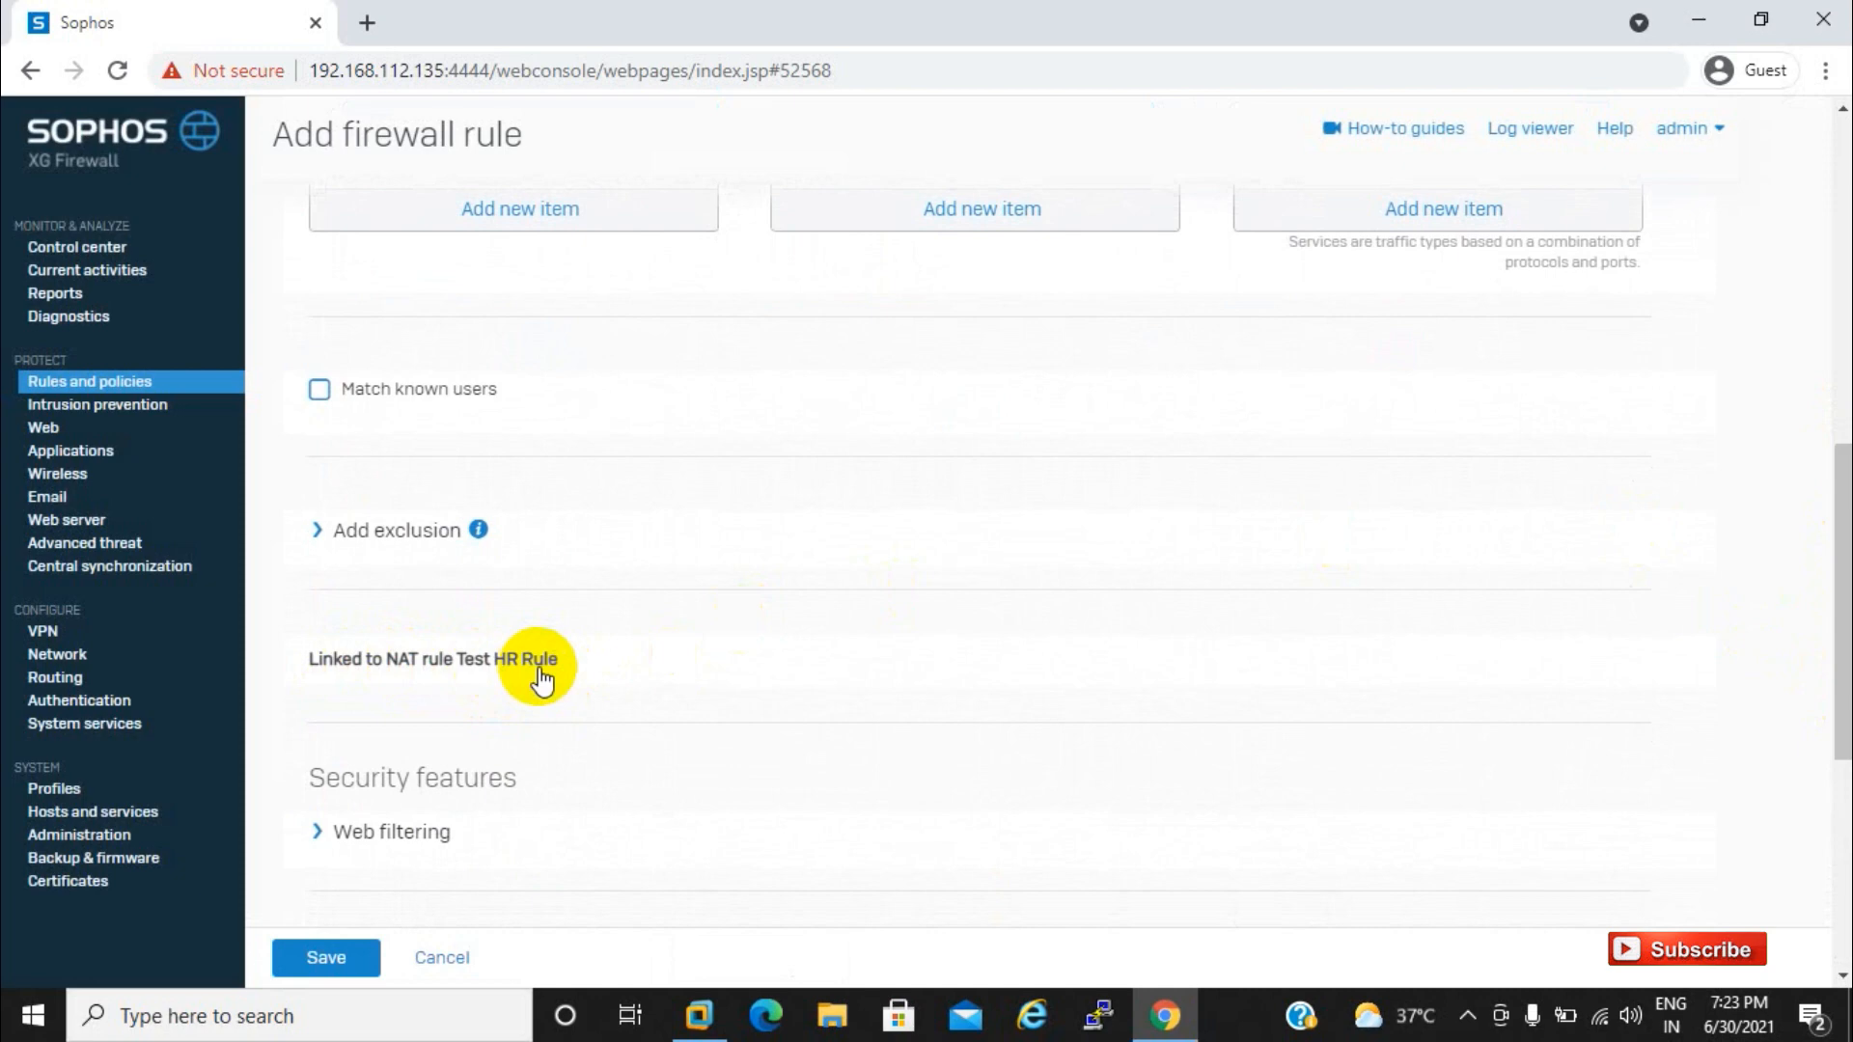
pyautogui.moveTo(1843, 559); pyautogui.dragTo(1843, 605)
pyautogui.click(349, 706)
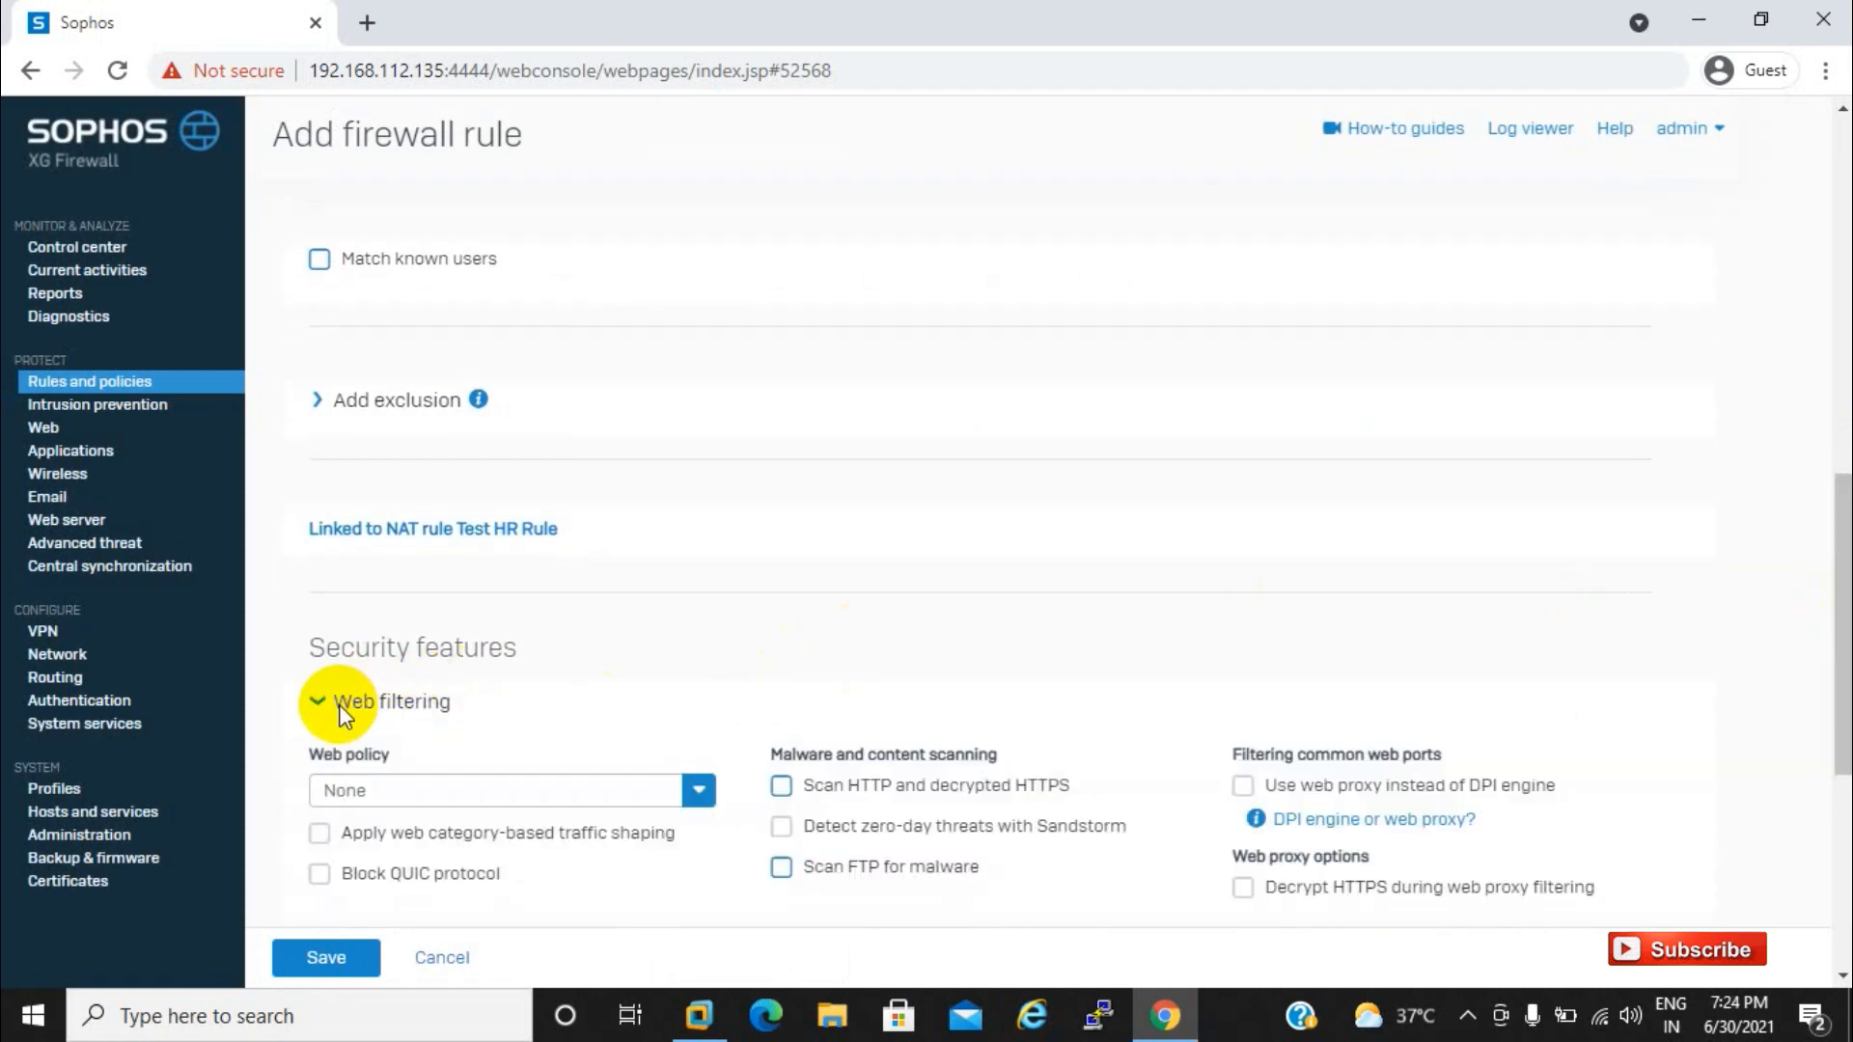
pyautogui.click(538, 790)
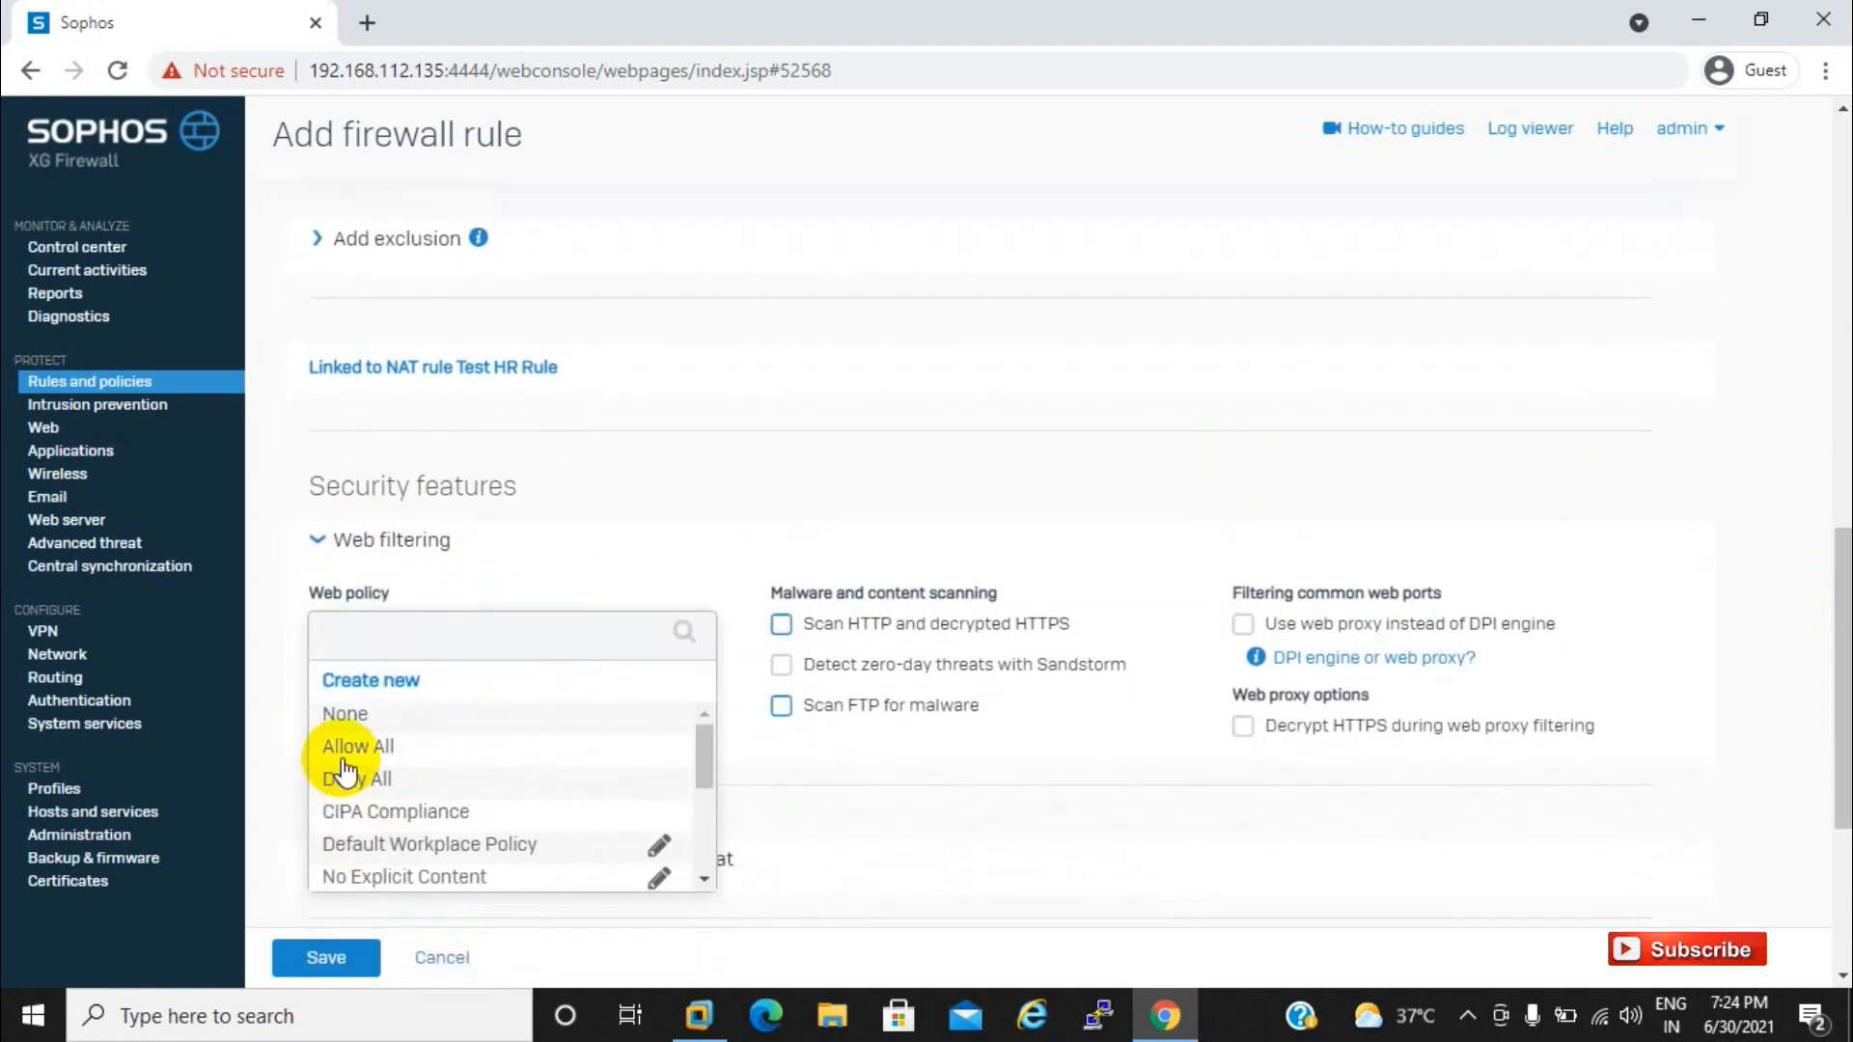
pyautogui.click(343, 748)
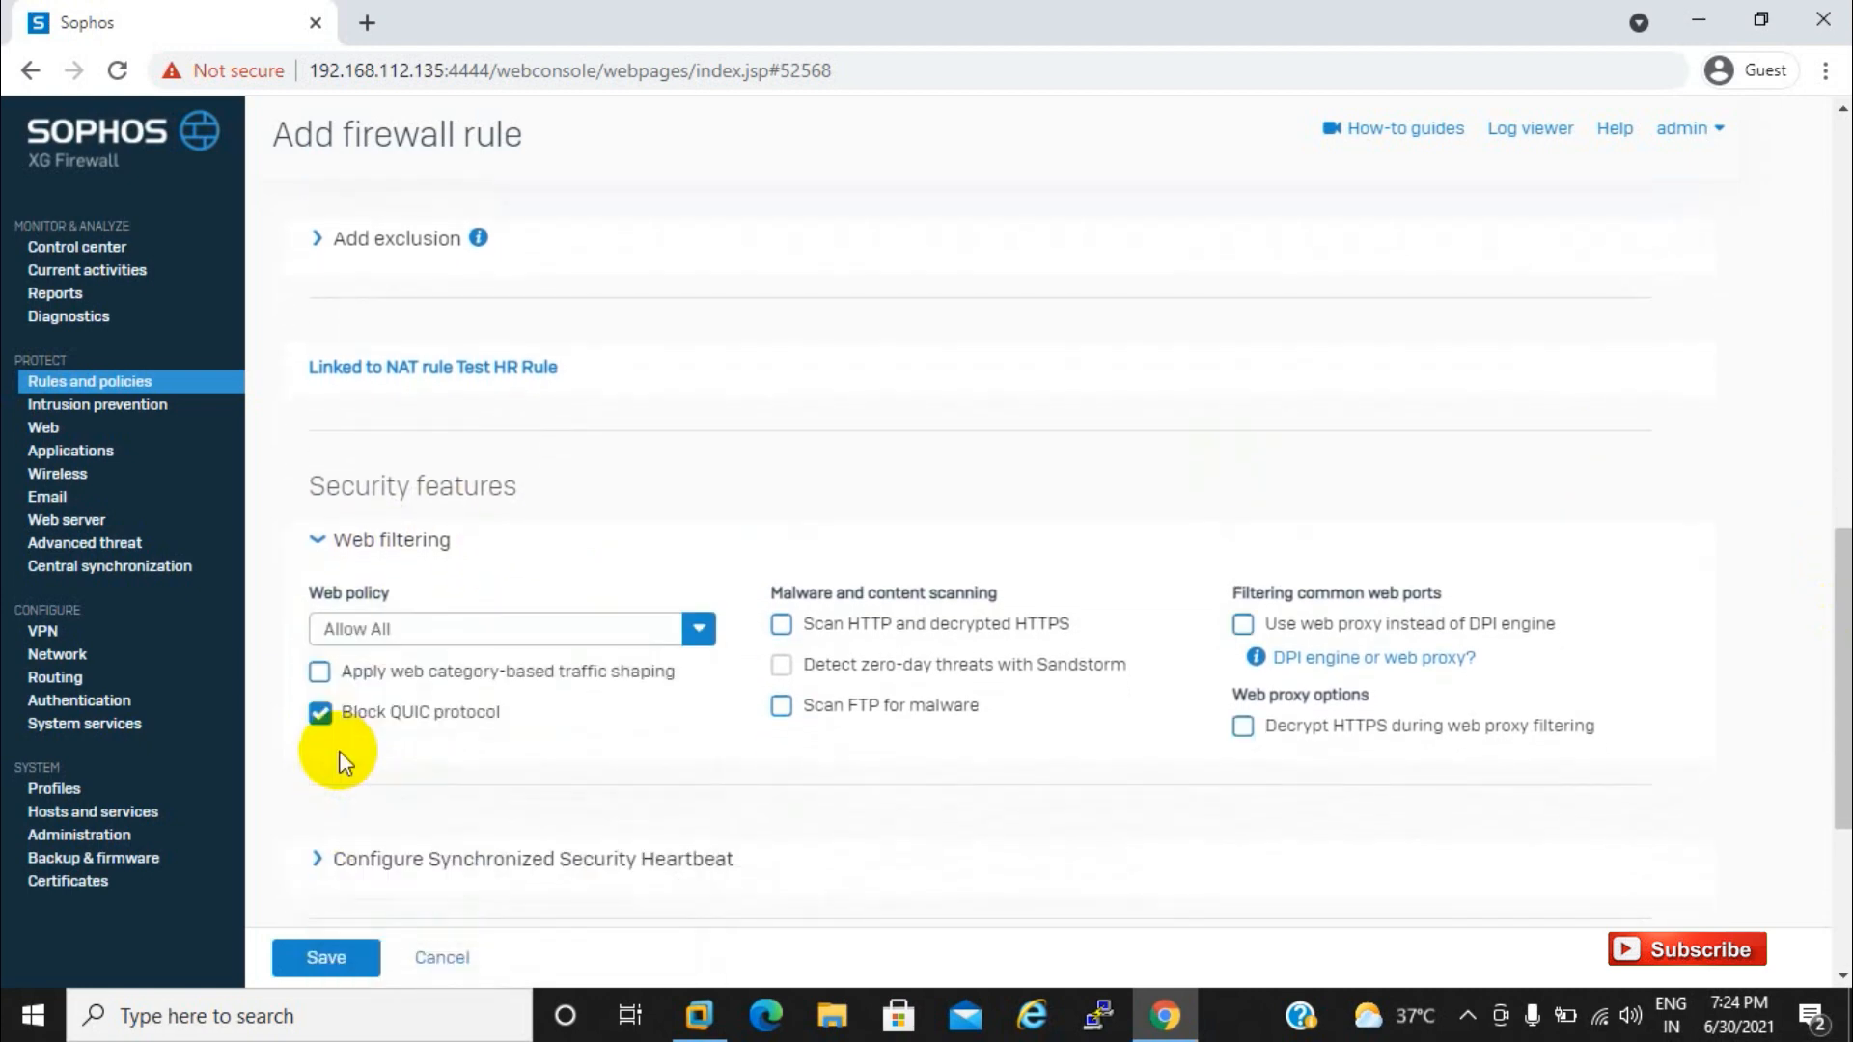
pyautogui.click(693, 620)
pyautogui.moveTo(702, 776); pyautogui.dragTo(703, 875)
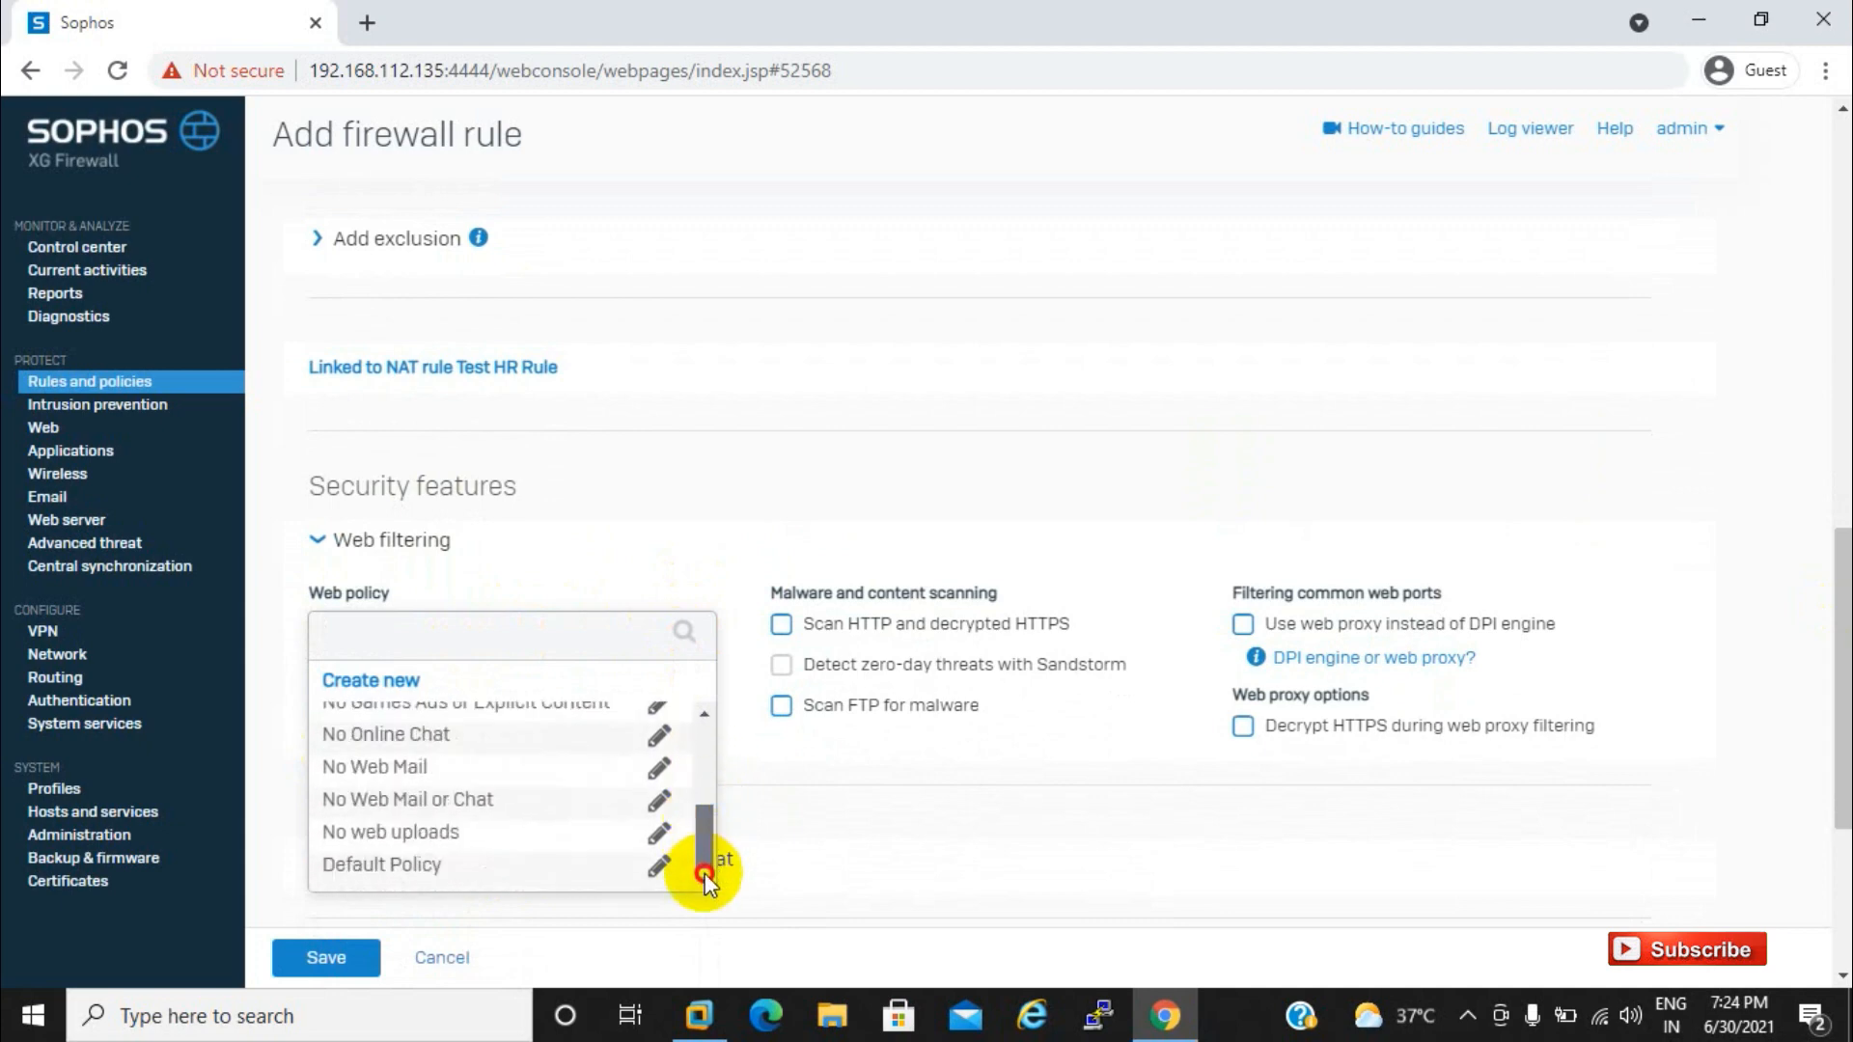
pyautogui.click(359, 866)
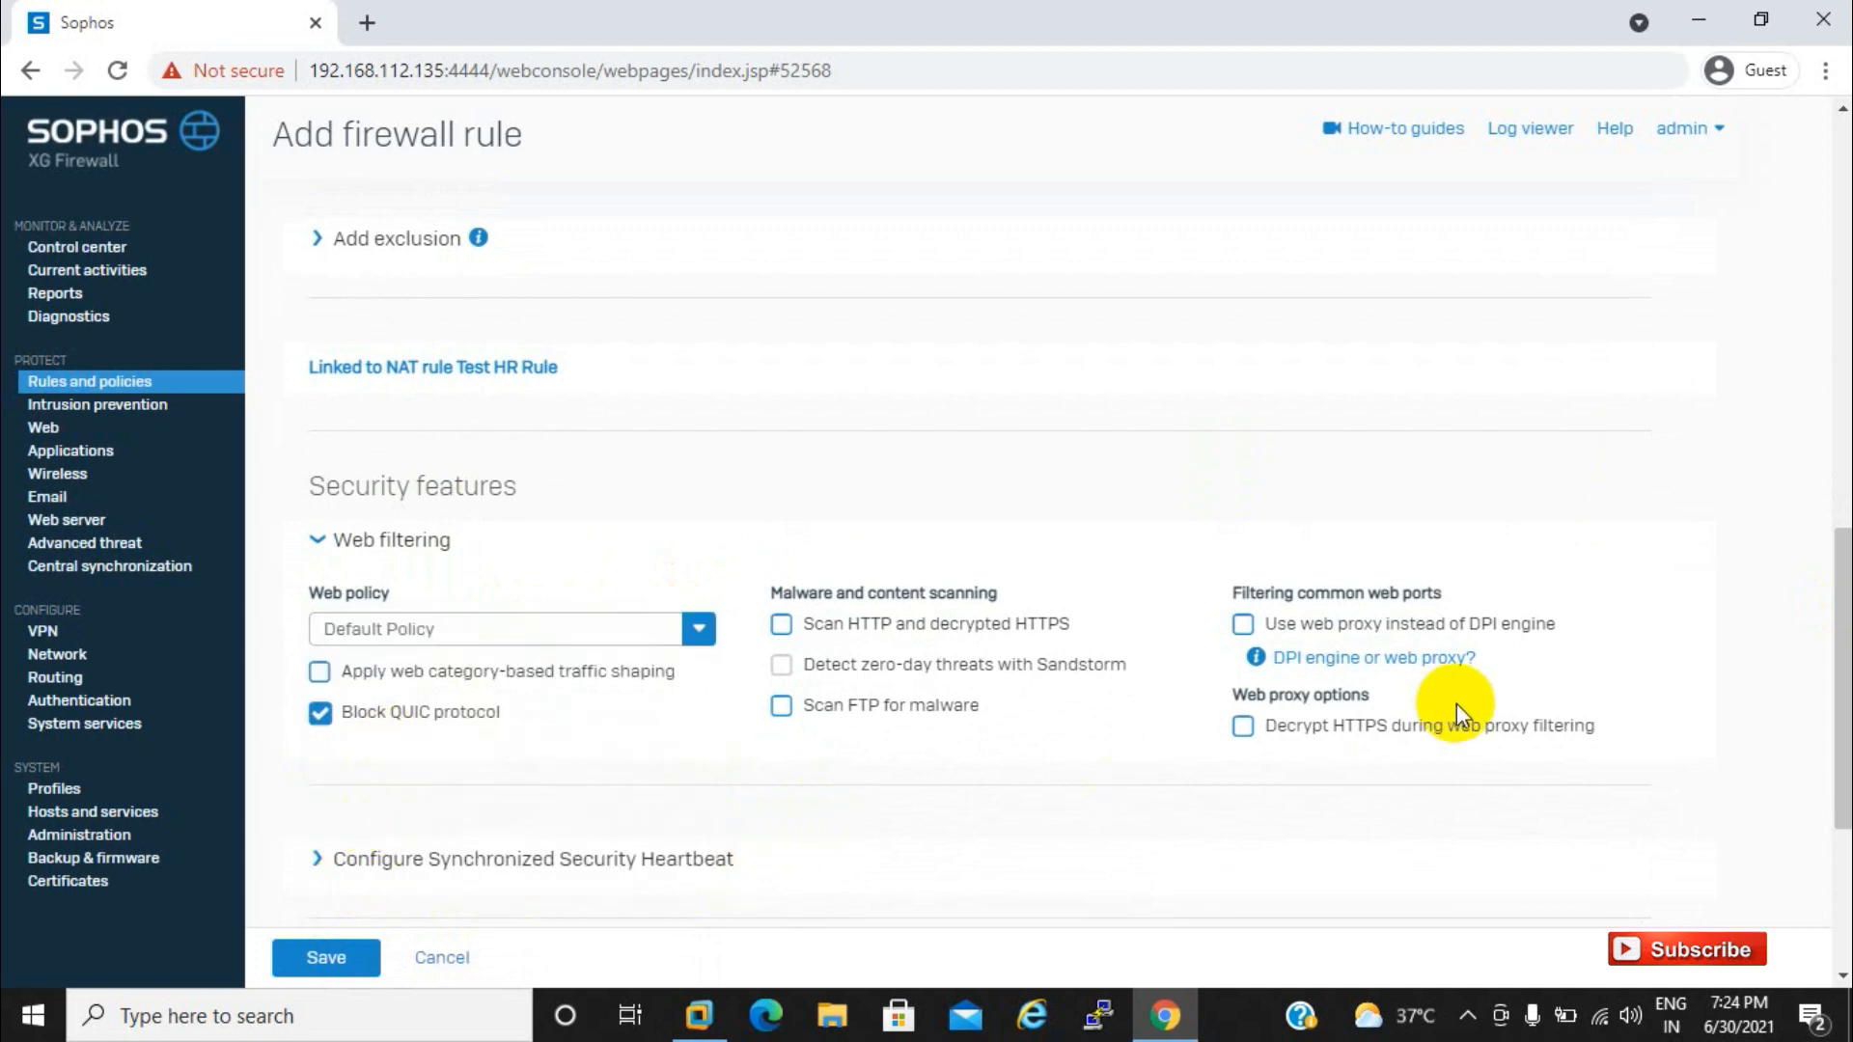
# Step: Set the rule's application control policy to Allow All and save the firewall rule
pyautogui.moveTo(1838, 714); pyautogui.dragTo(1838, 846)
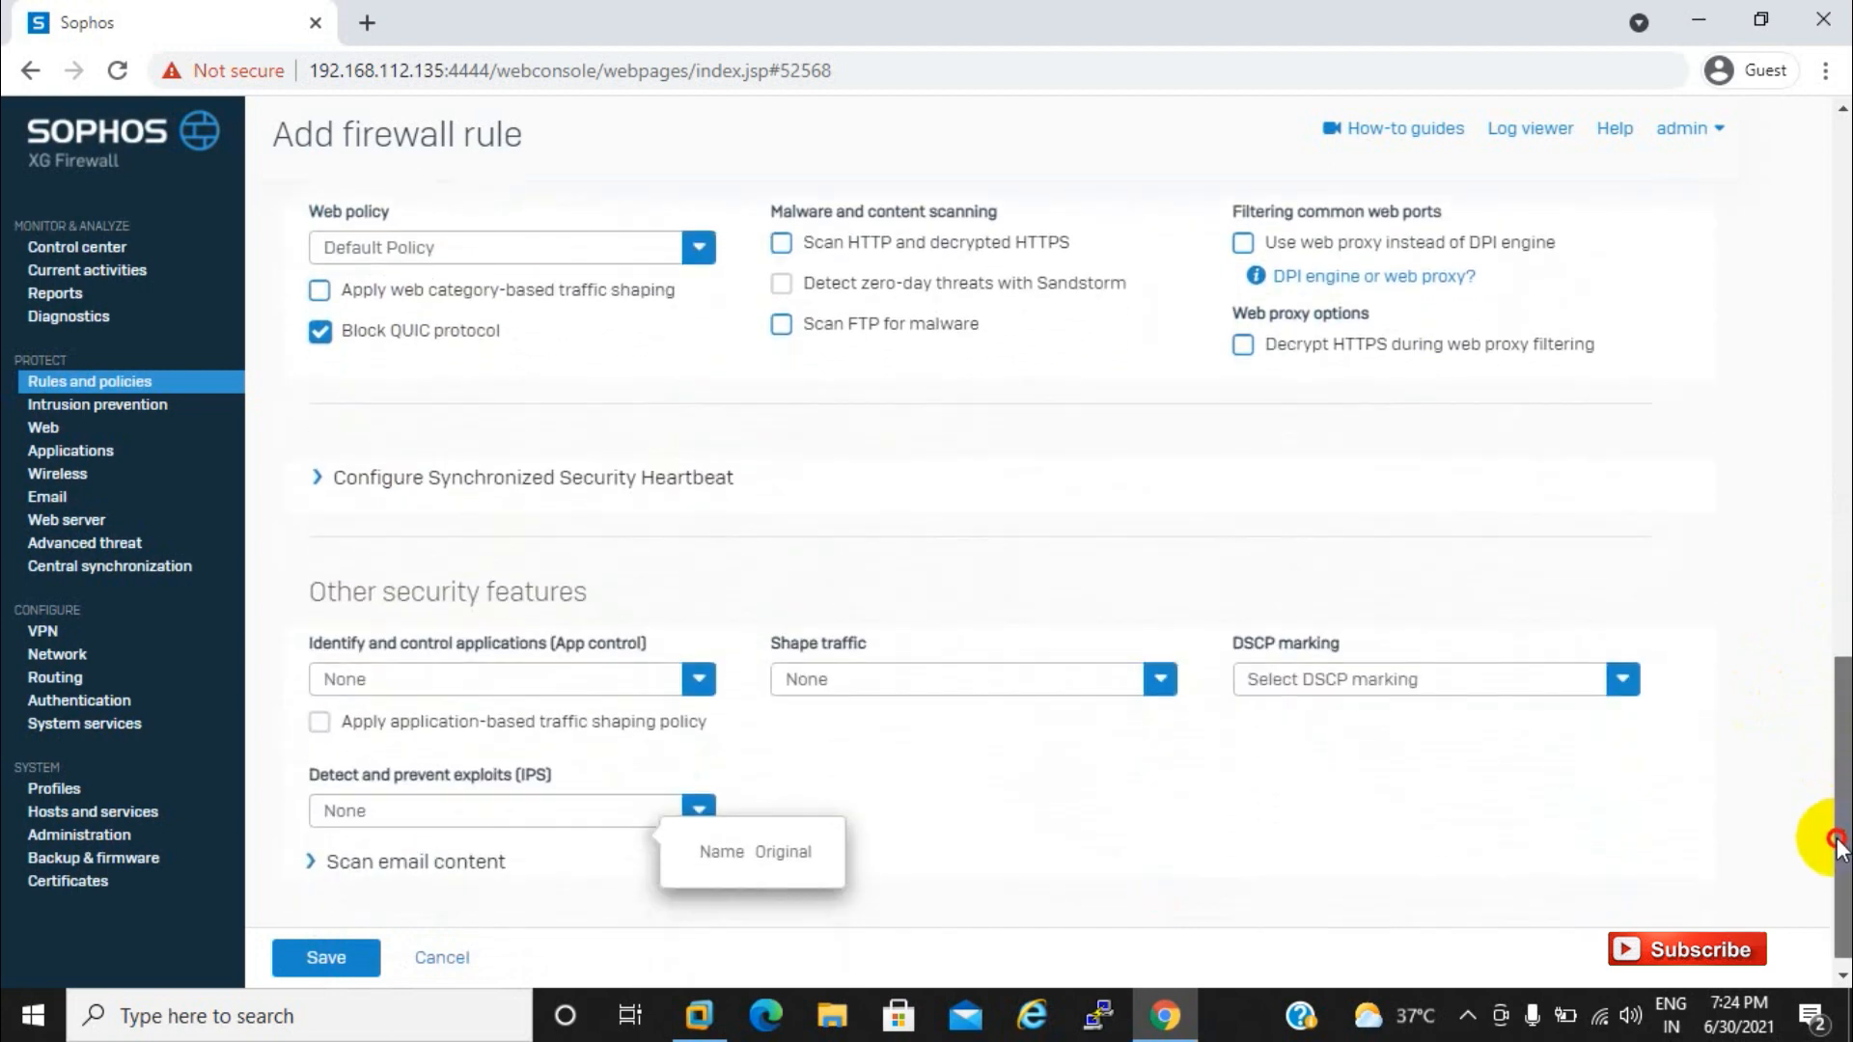
pyautogui.click(451, 681)
pyautogui.moveTo(704, 790); pyautogui.dragTo(703, 842)
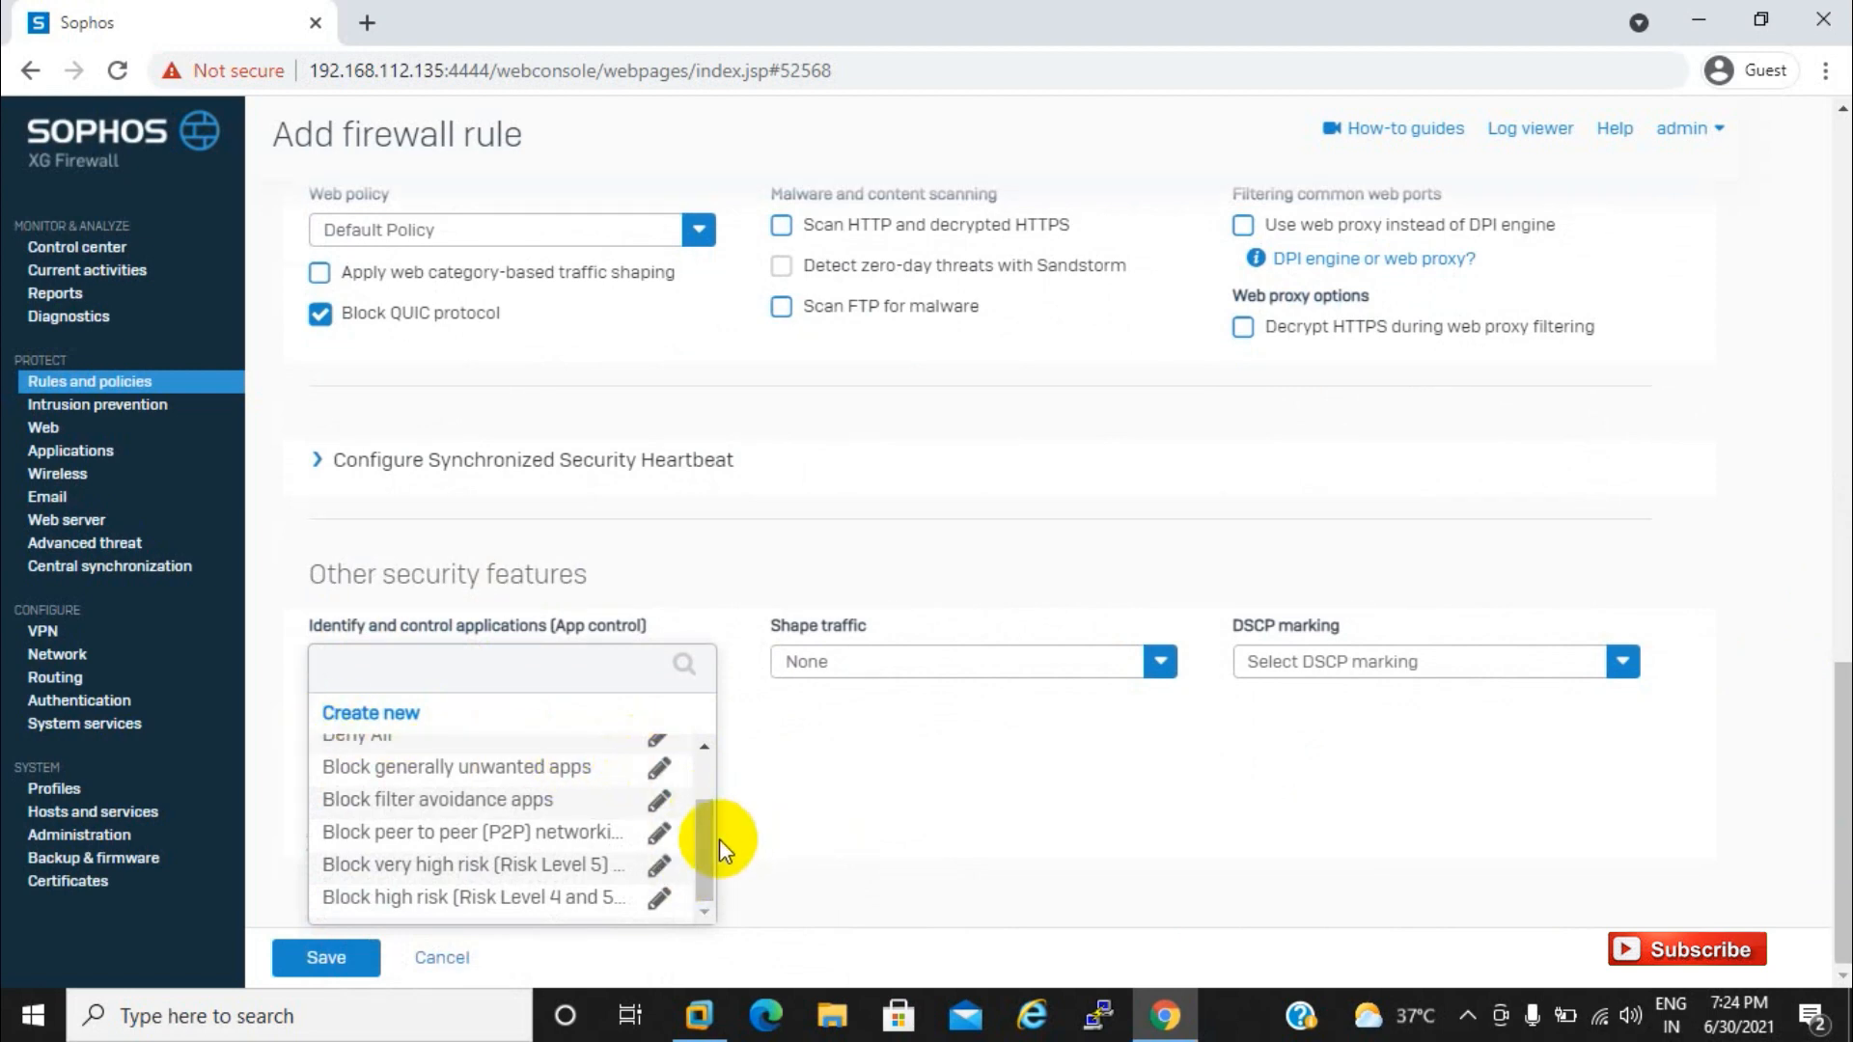
pyautogui.moveTo(709, 841); pyautogui.dragTo(704, 791)
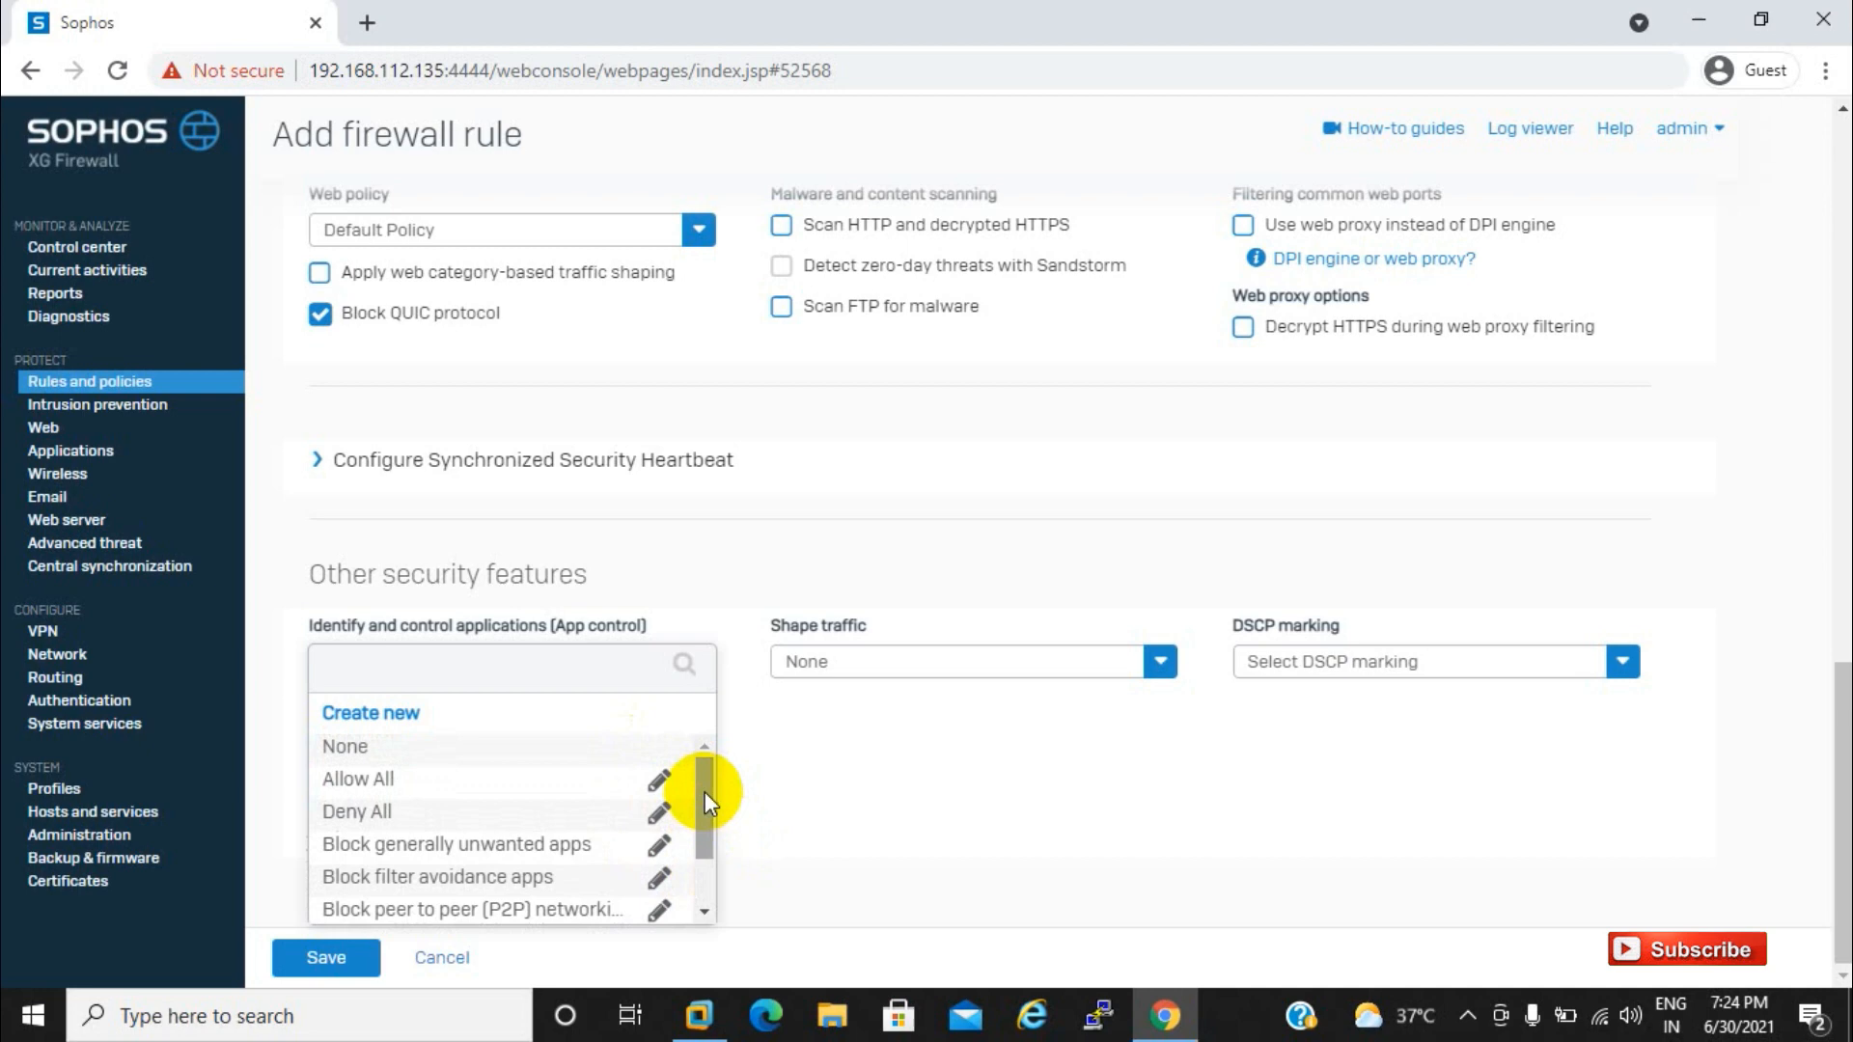
pyautogui.click(404, 784)
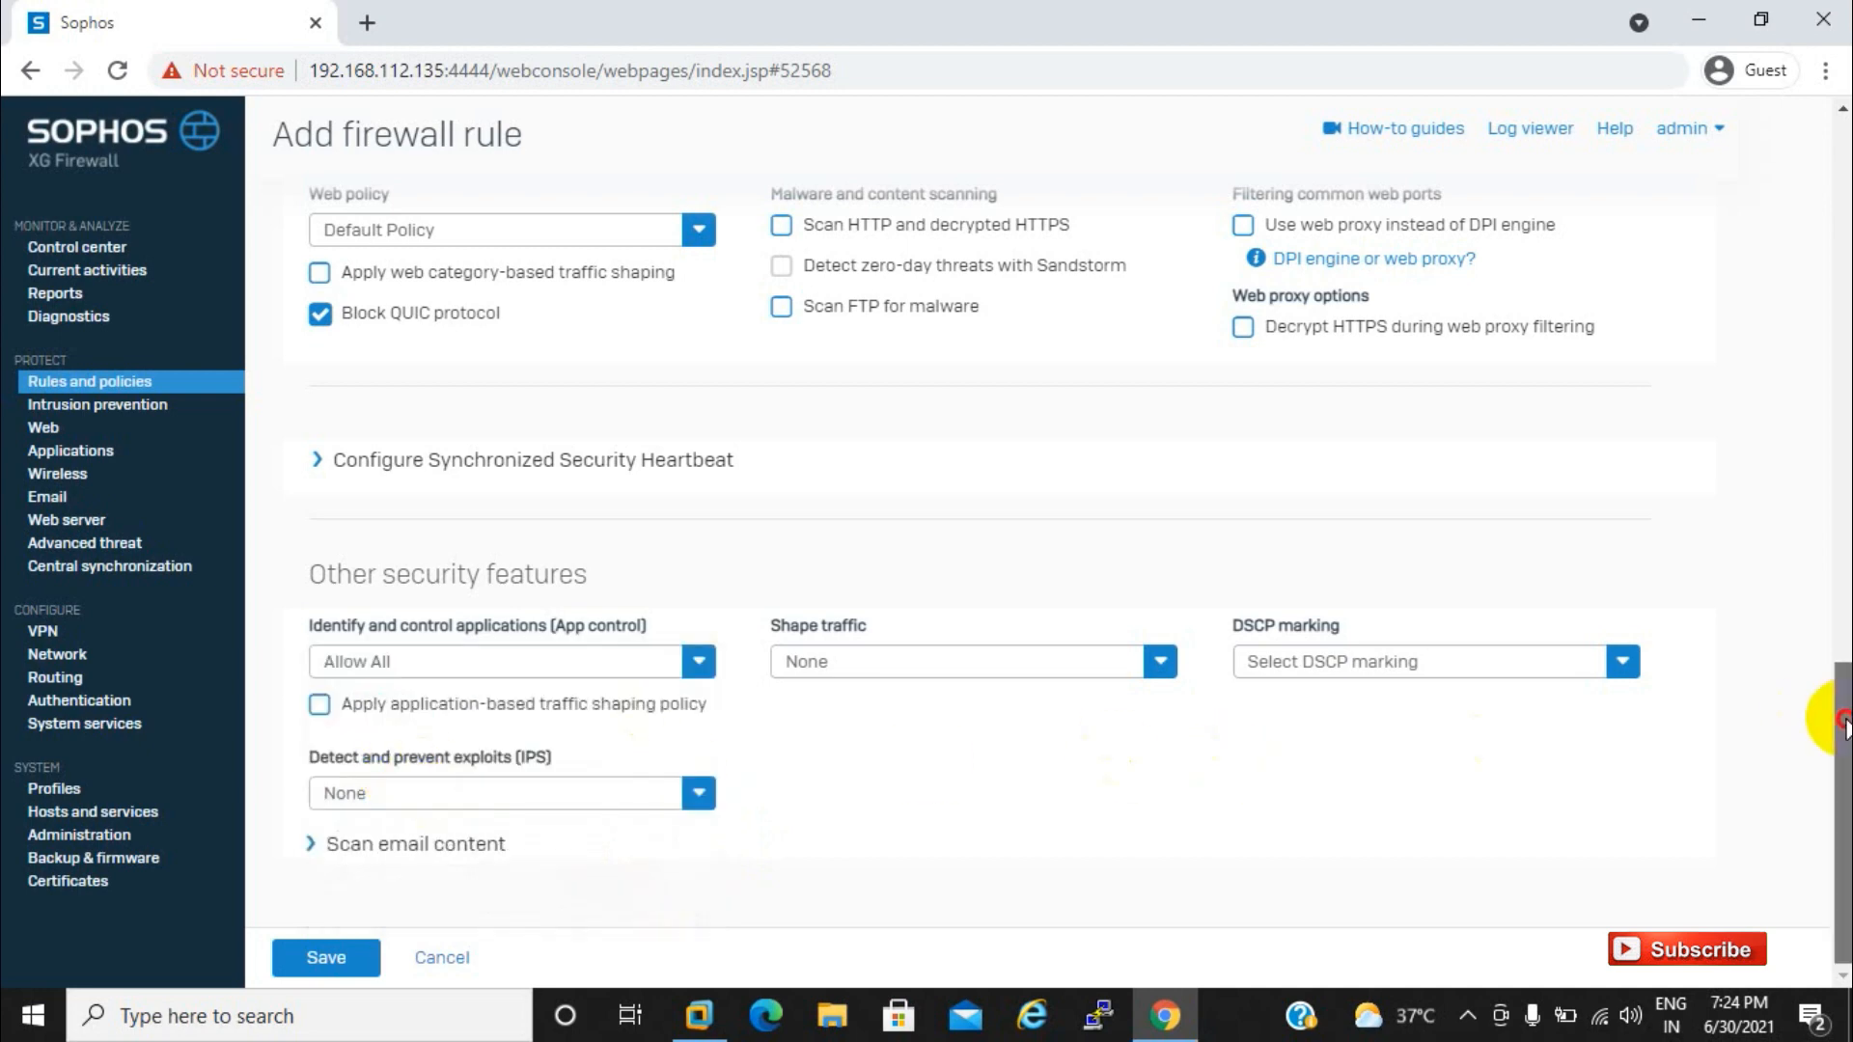
pyautogui.click(308, 956)
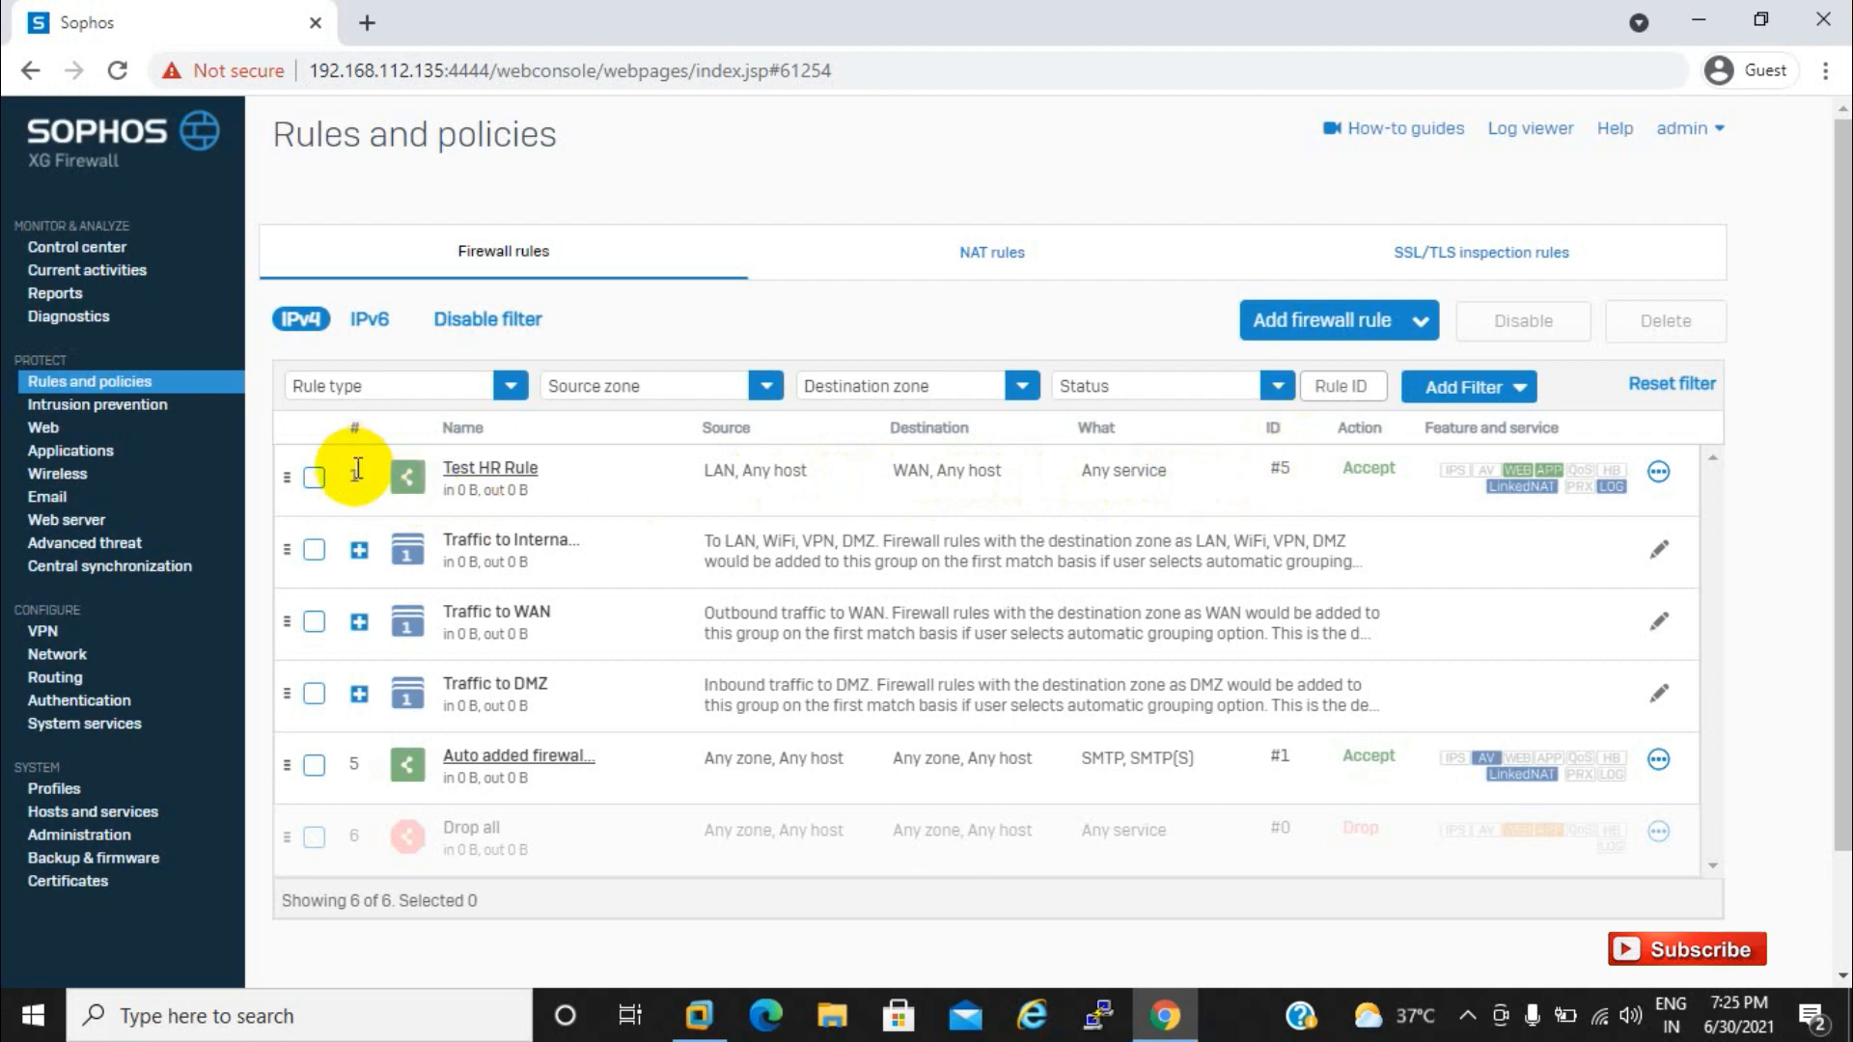
# Step: Review the linked Test HR Rule NAT rule's translation, interface matching and advanced settings, then close it without saving
pyautogui.click(1022, 255)
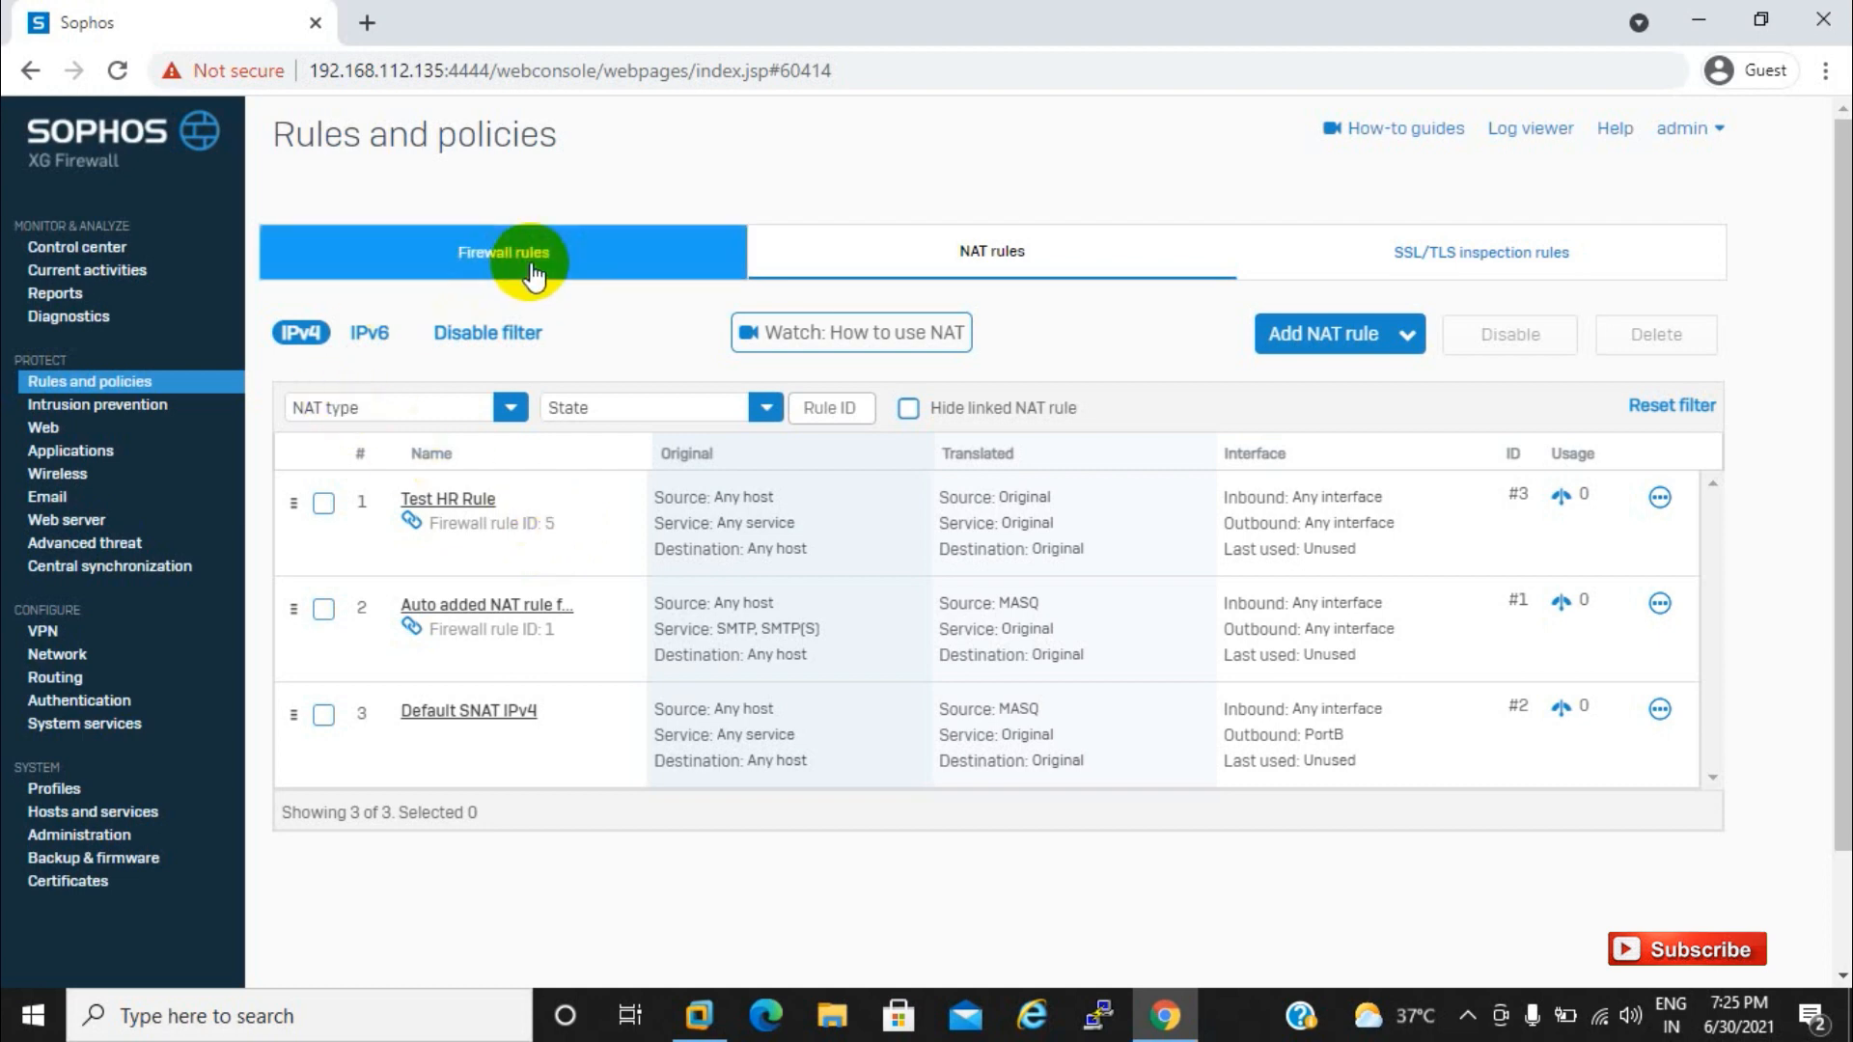
pyautogui.click(454, 502)
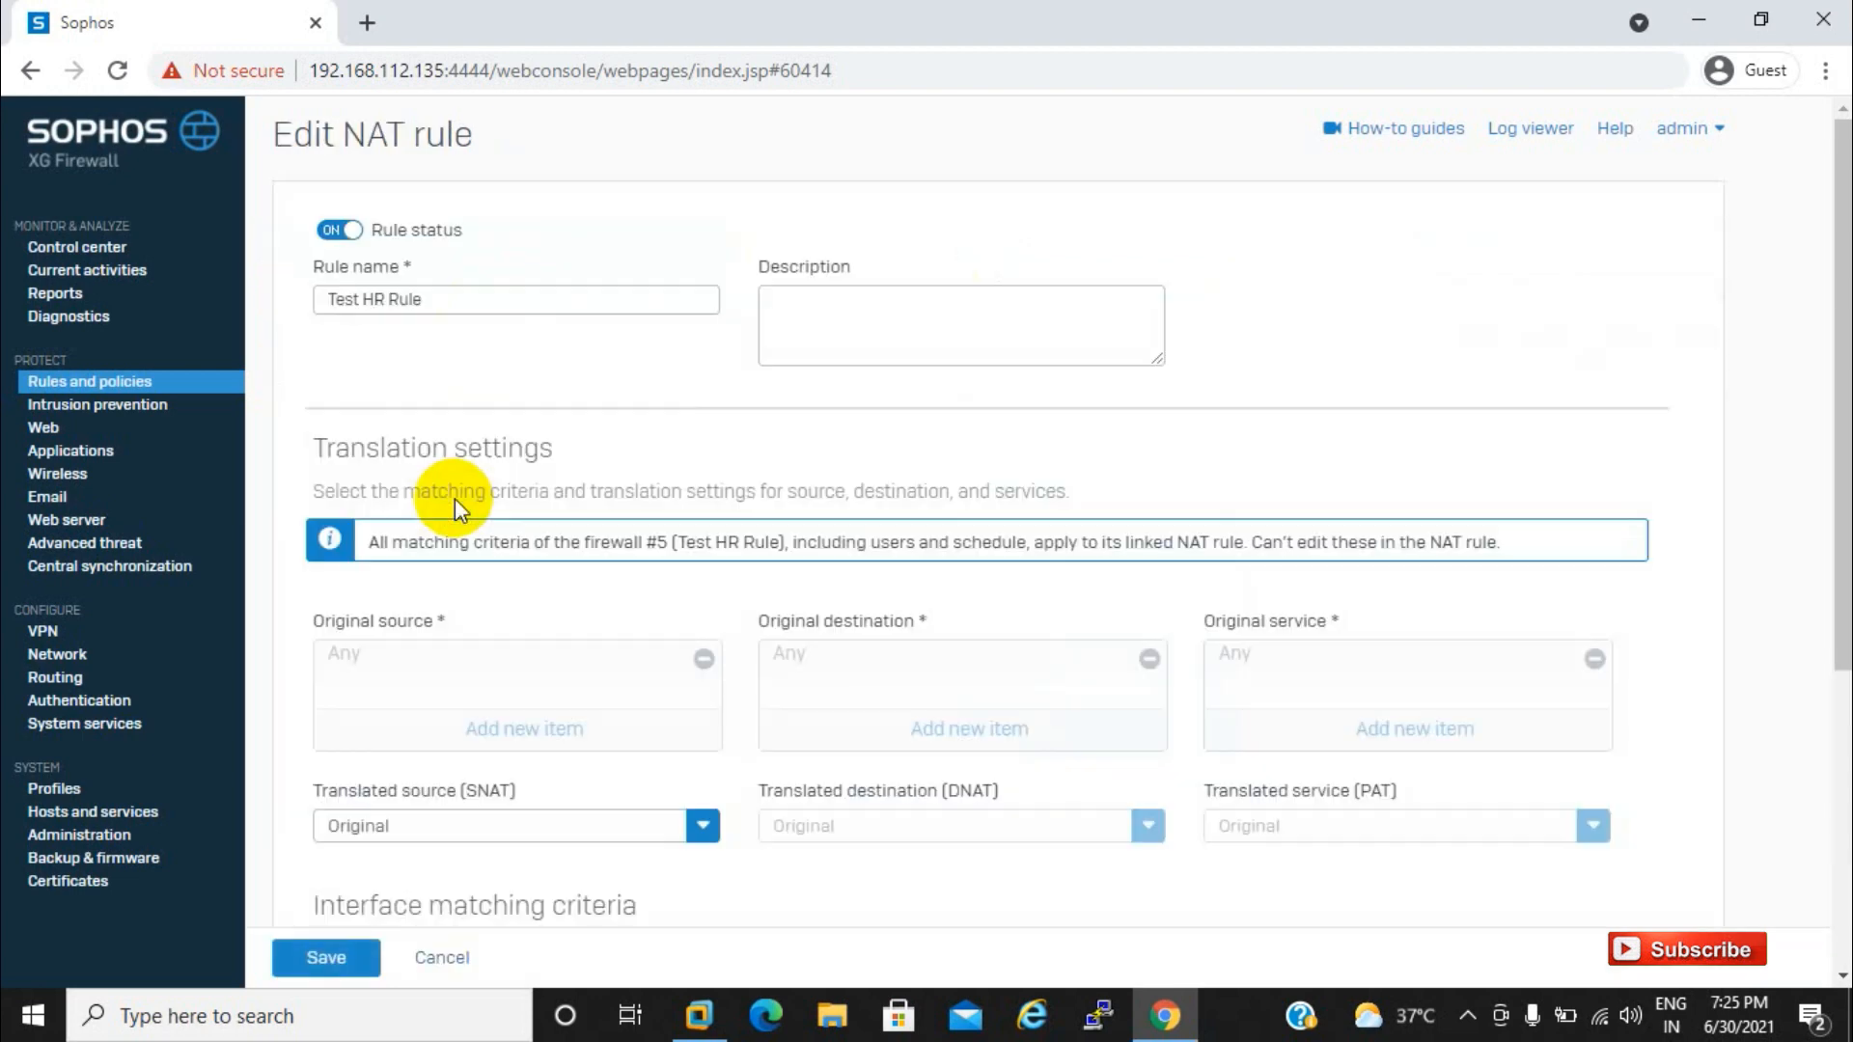
pyautogui.moveTo(1837, 444); pyautogui.dragTo(1844, 738)
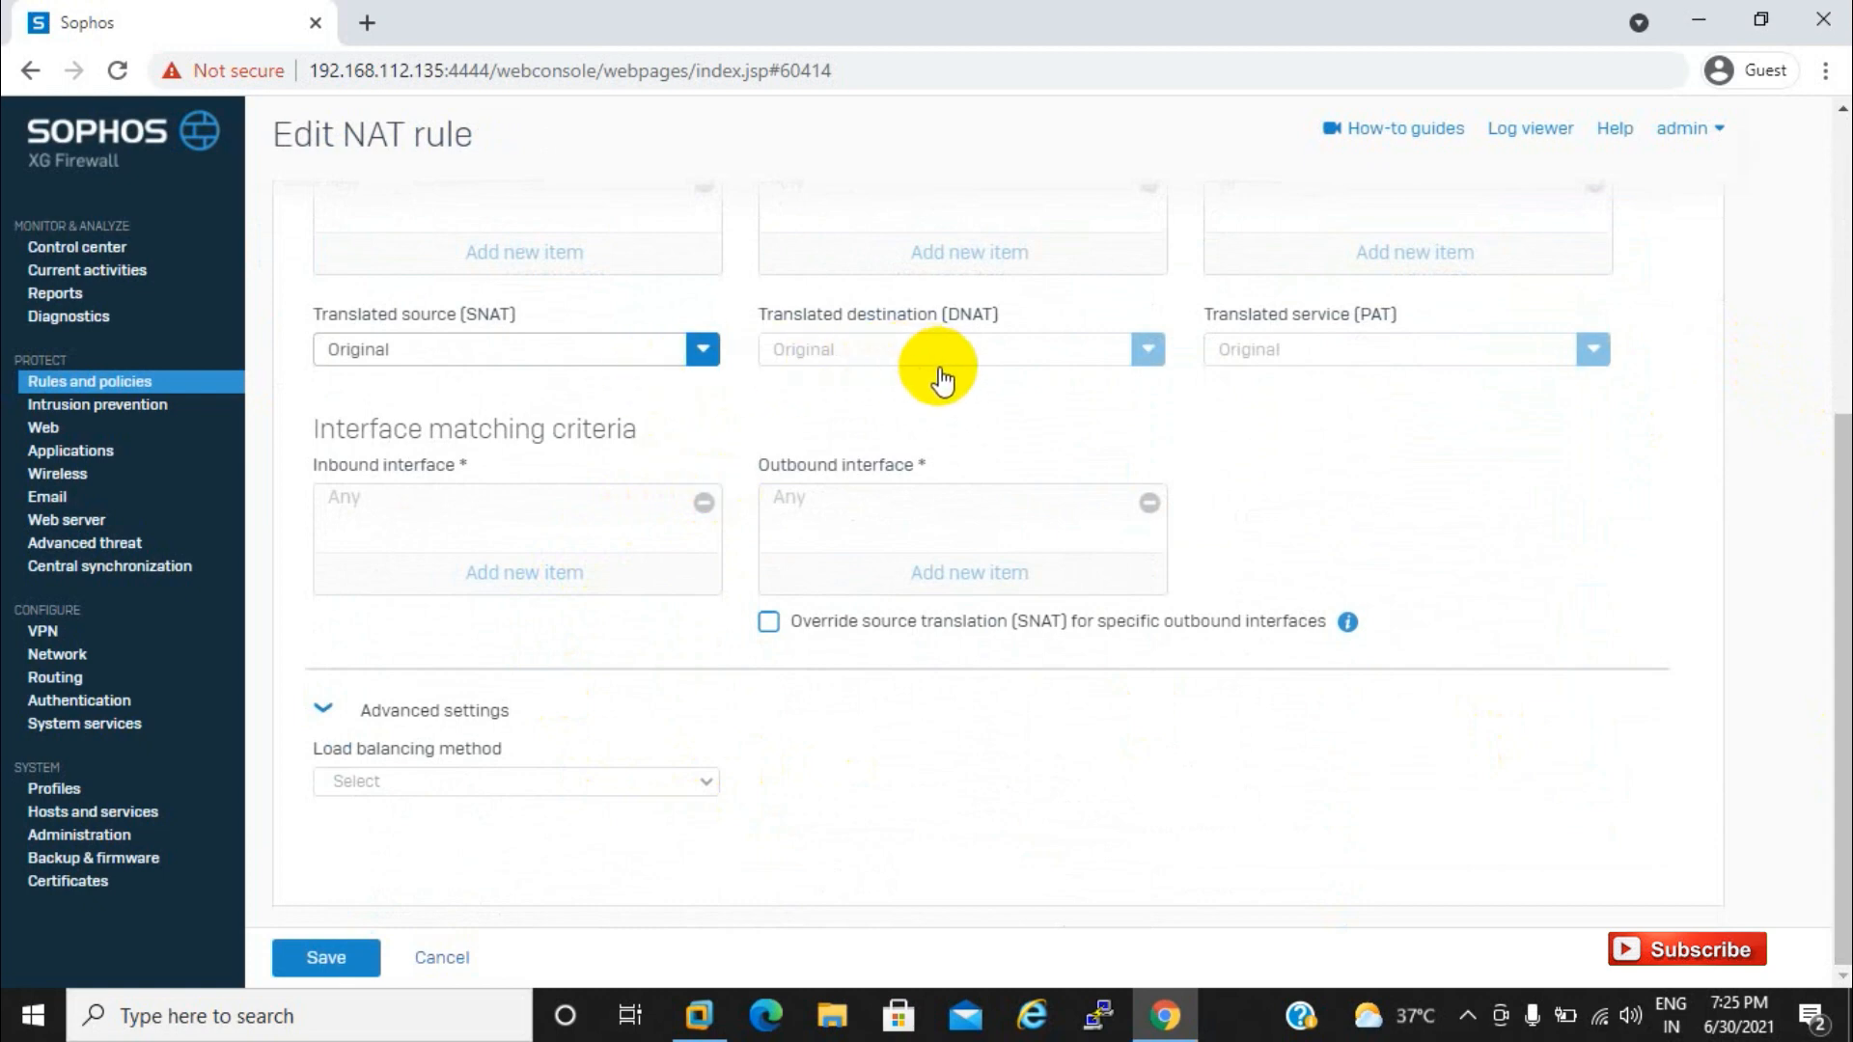
pyautogui.click(769, 622)
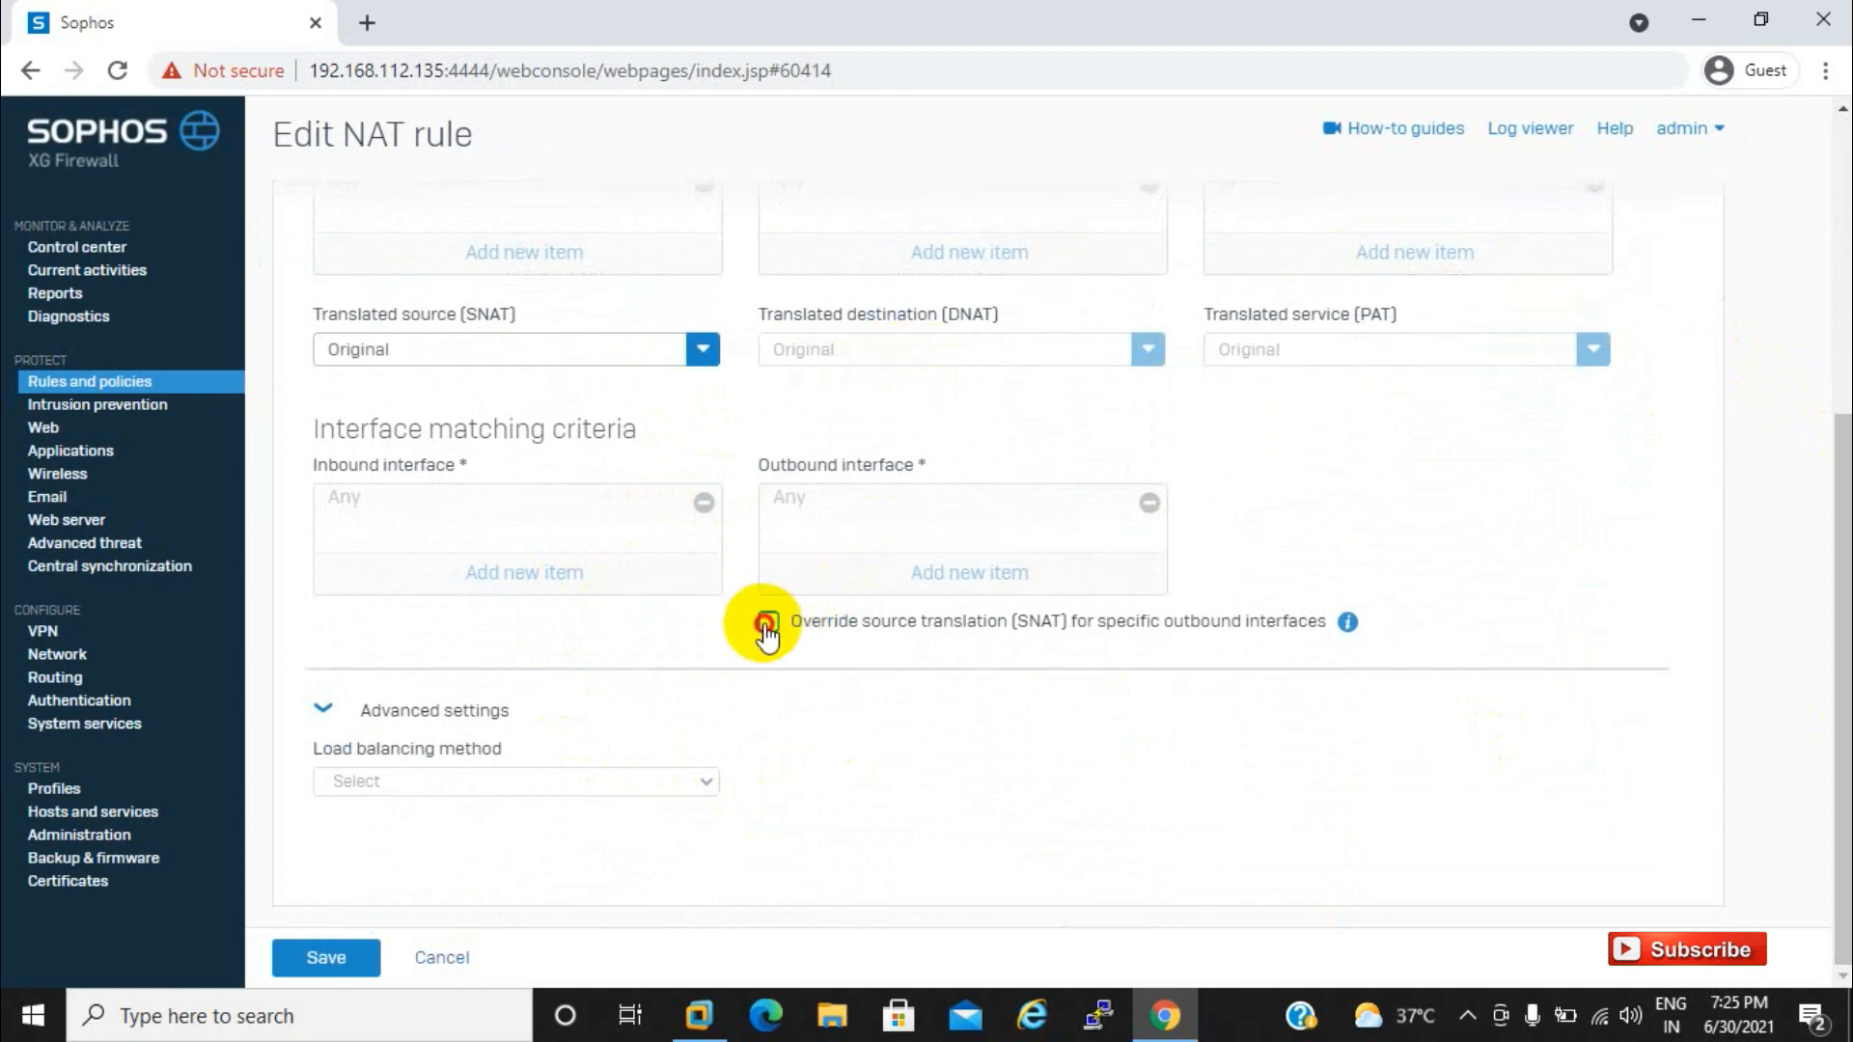
pyautogui.click(768, 623)
pyautogui.click(322, 711)
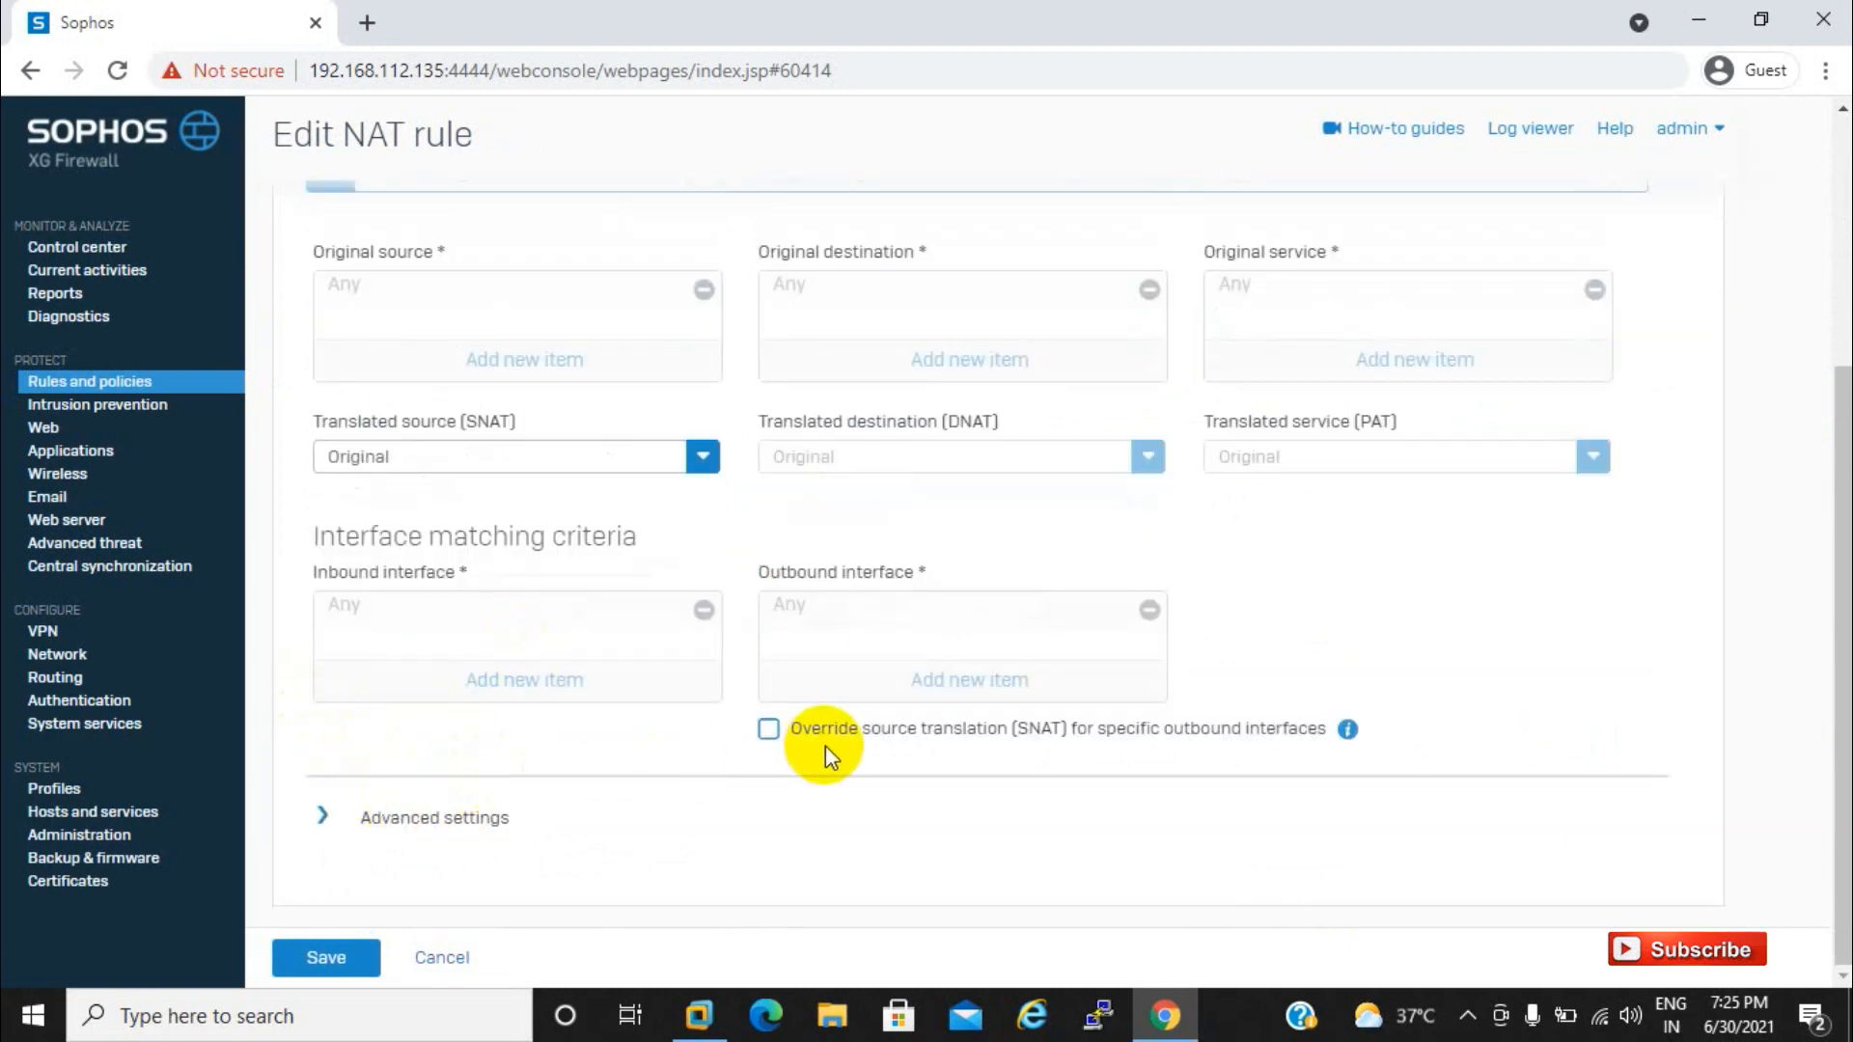
pyautogui.click(415, 819)
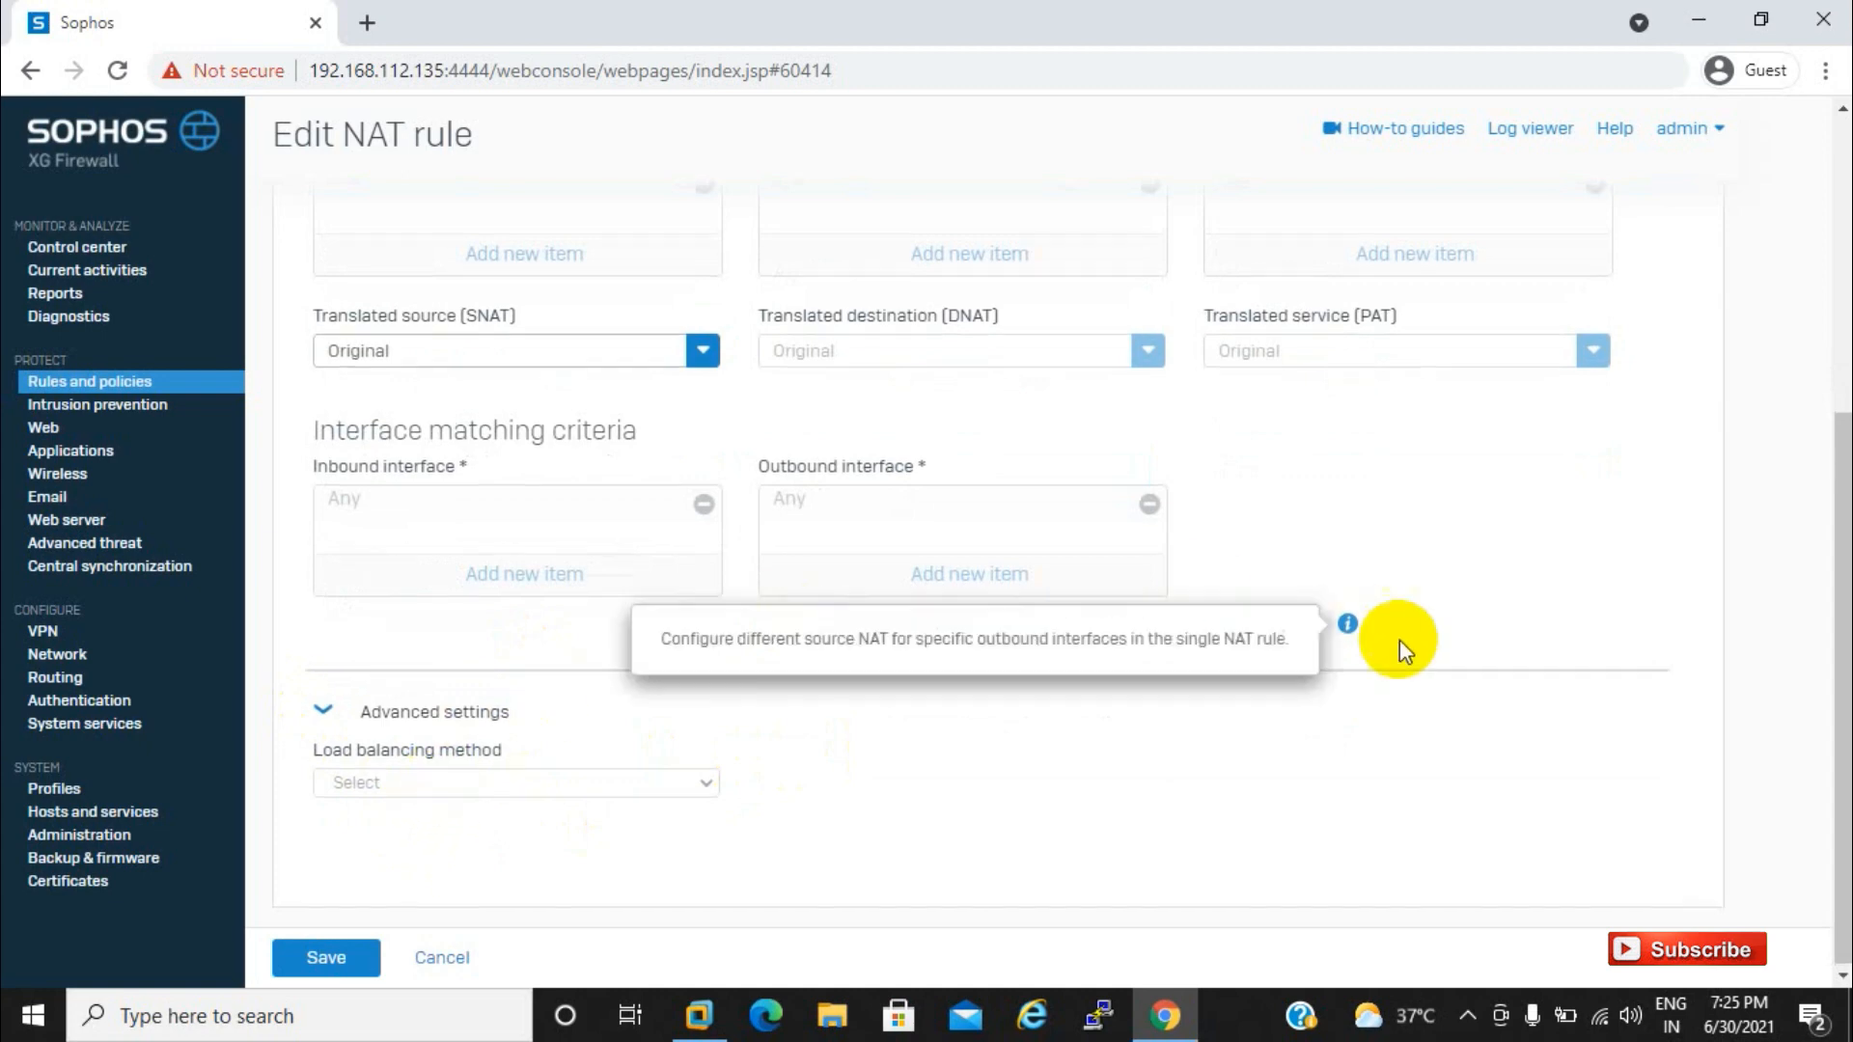
pyautogui.moveTo(1831, 628); pyautogui.dragTo(1824, 63)
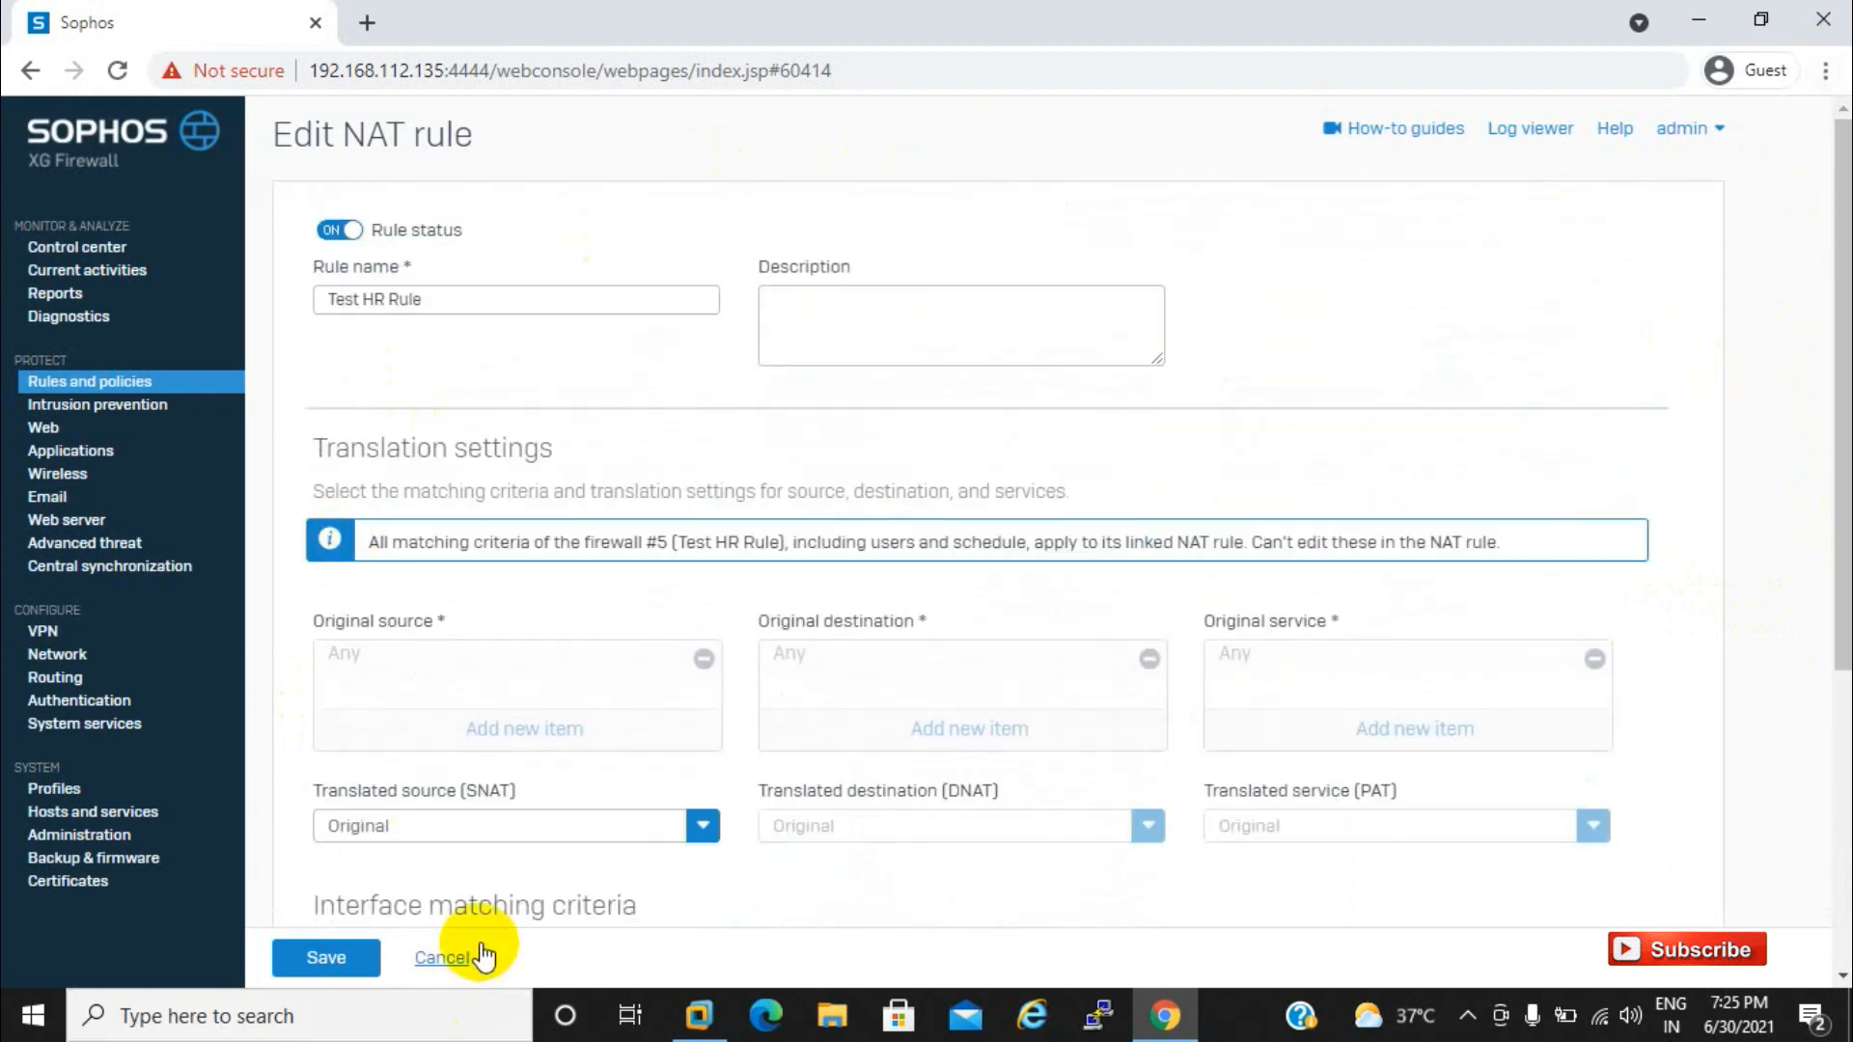
pyautogui.click(448, 958)
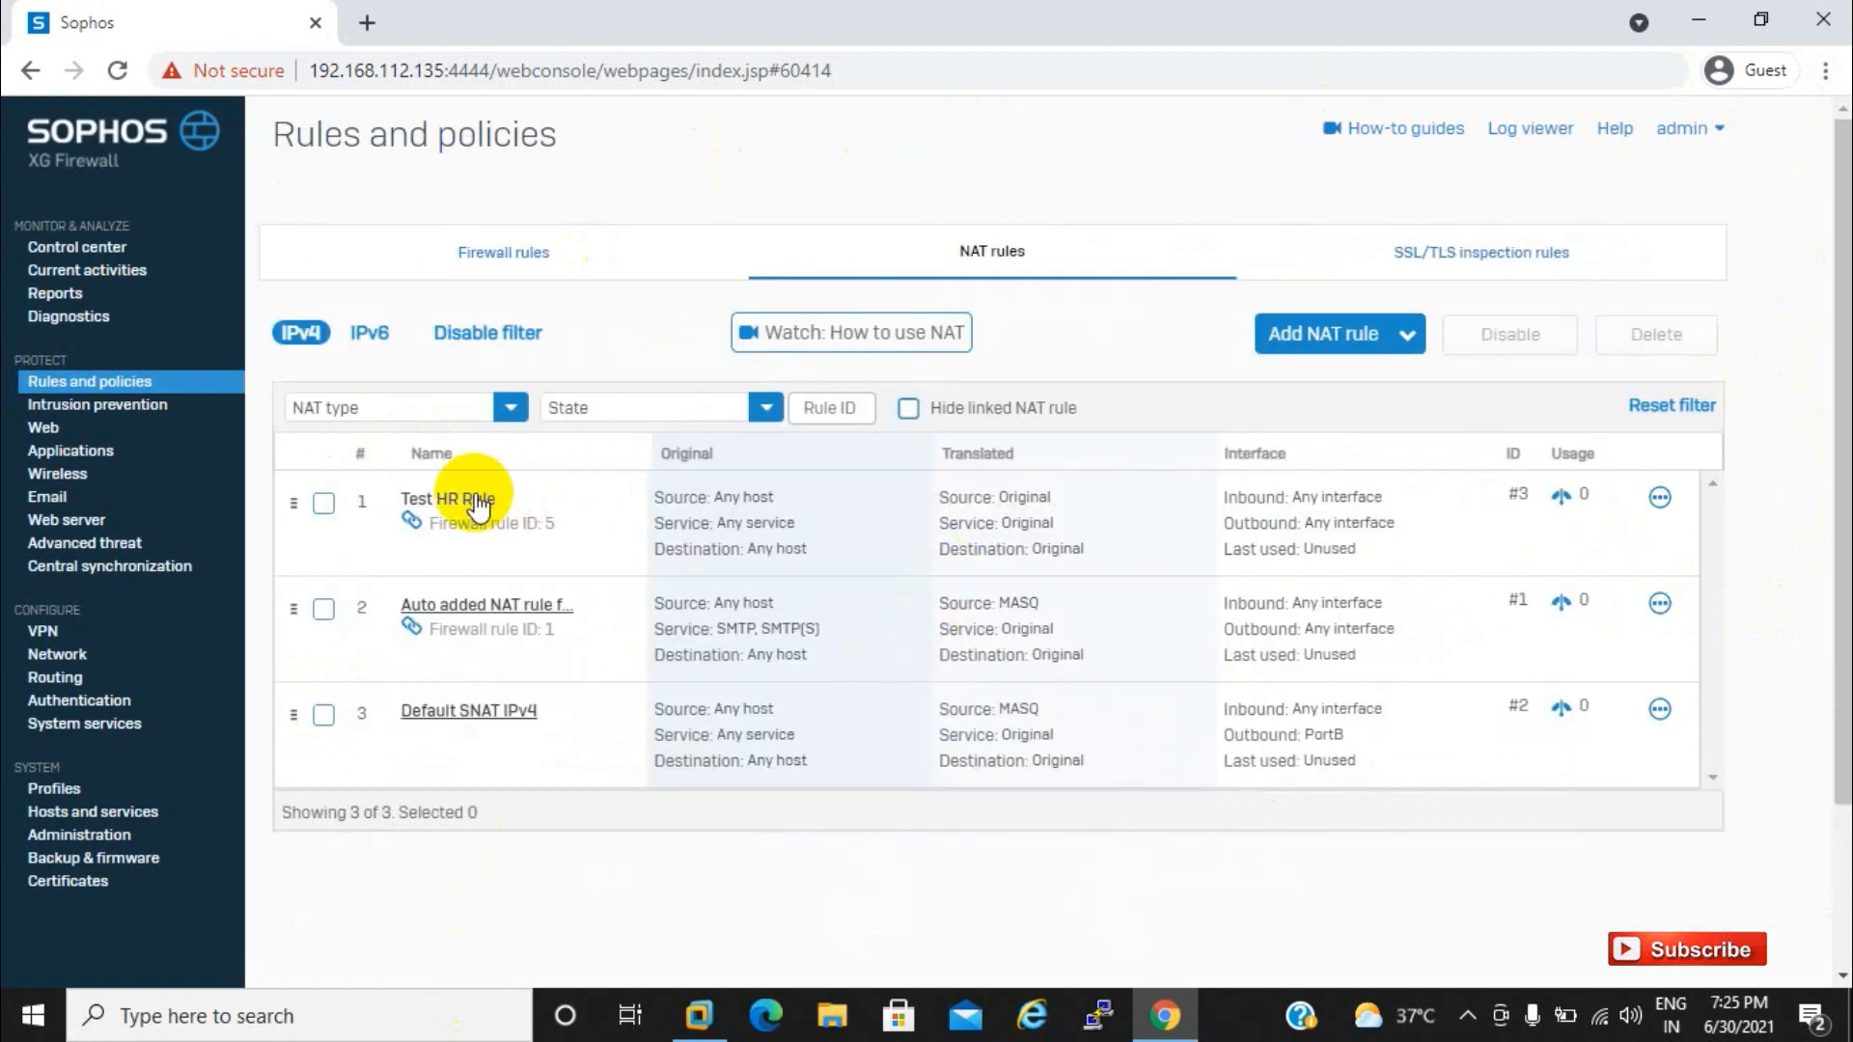